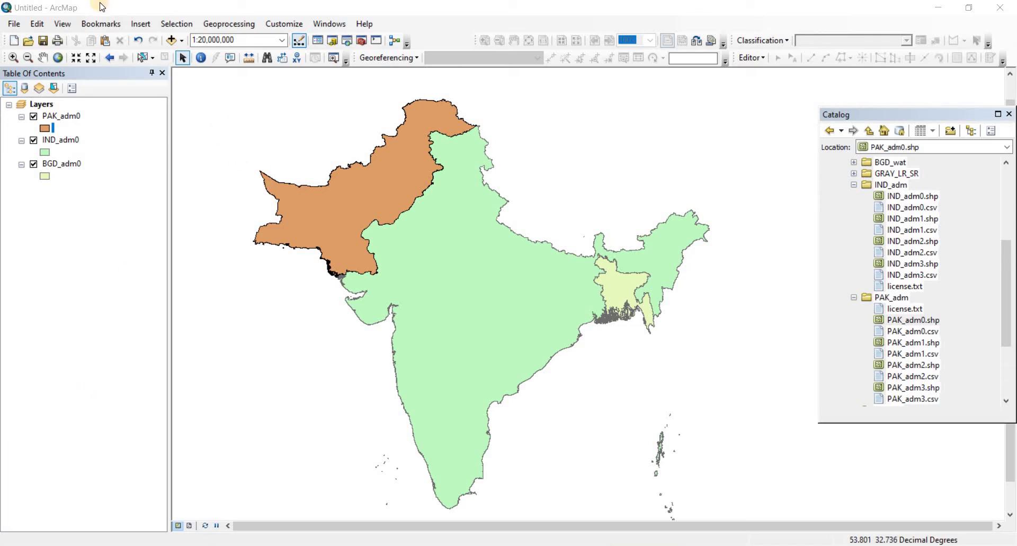
- Select the BGD_adm0 layer and open its attribute table
click(63, 24)
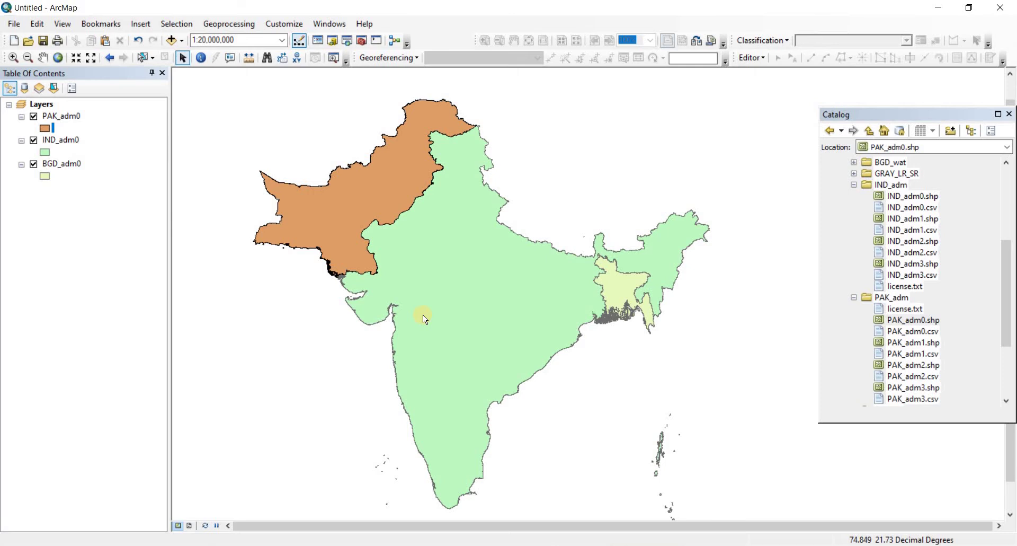
click(68, 115)
key(Down)
key(Down)
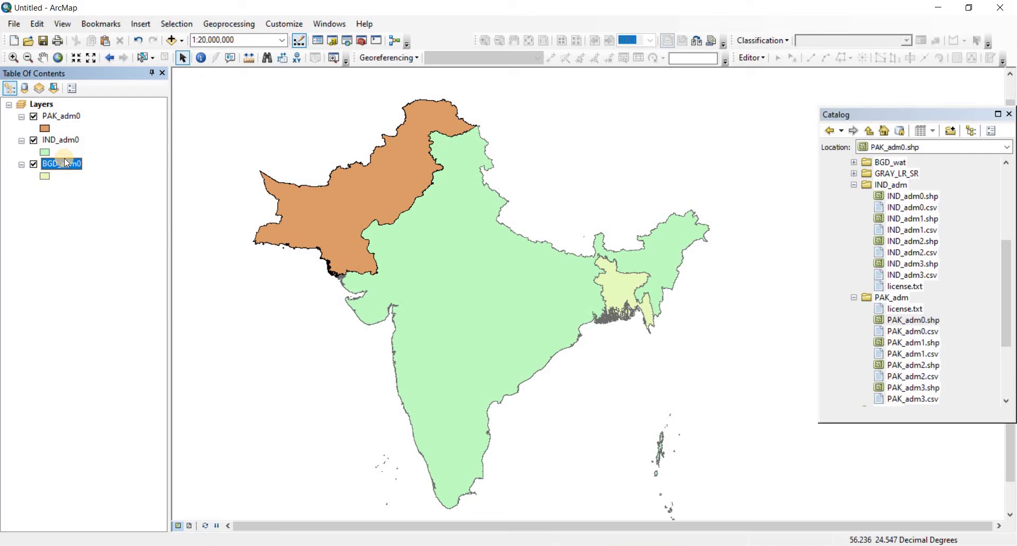
drag(70, 122, 351, 198)
right_click(64, 163)
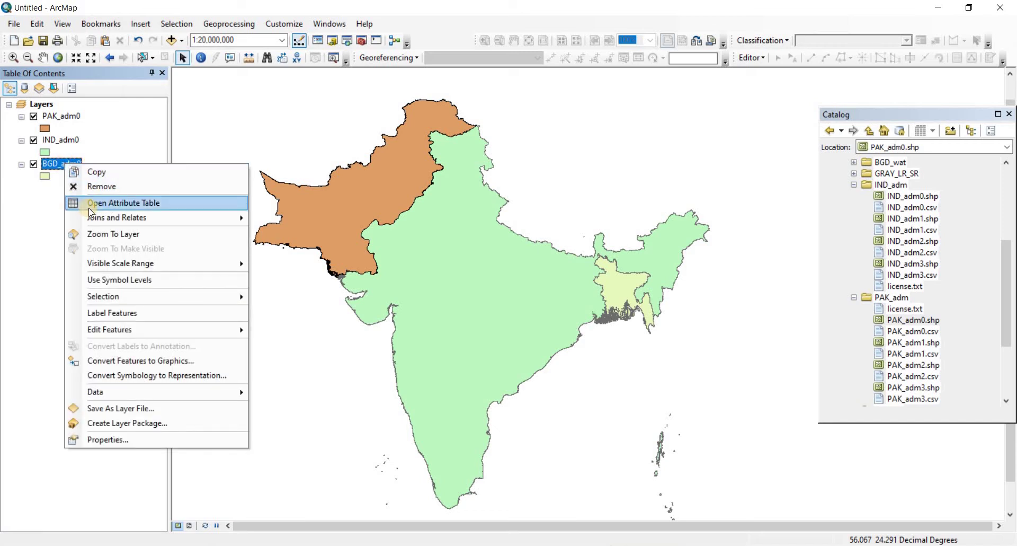
click(115, 207)
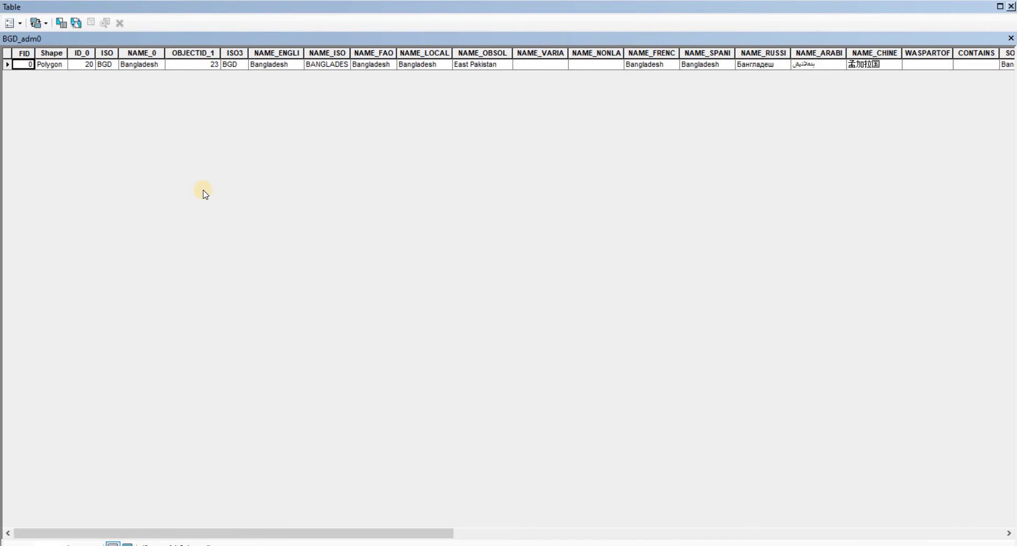
- Add a new Float field named Area to the BGD_adm0 table
click(19, 24)
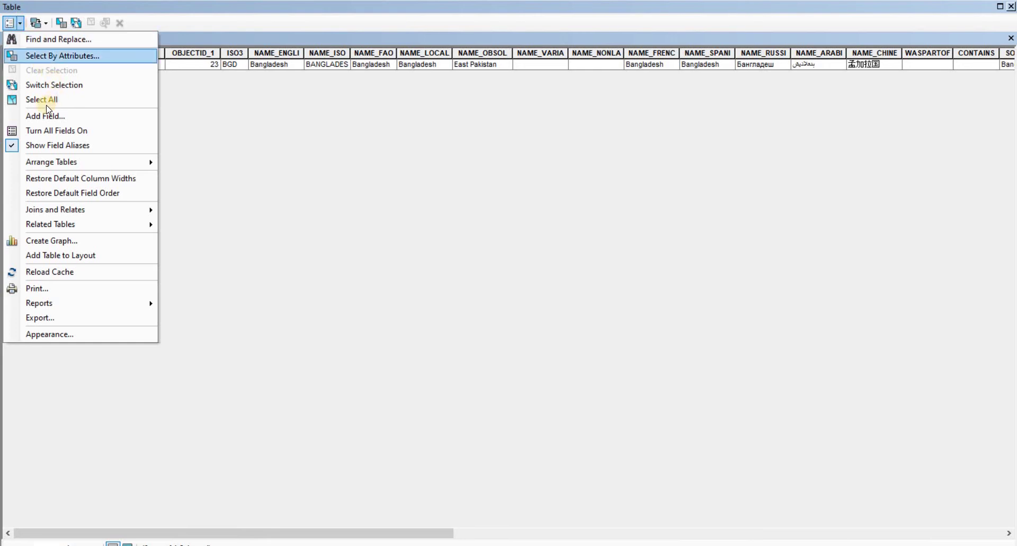
click(20, 116)
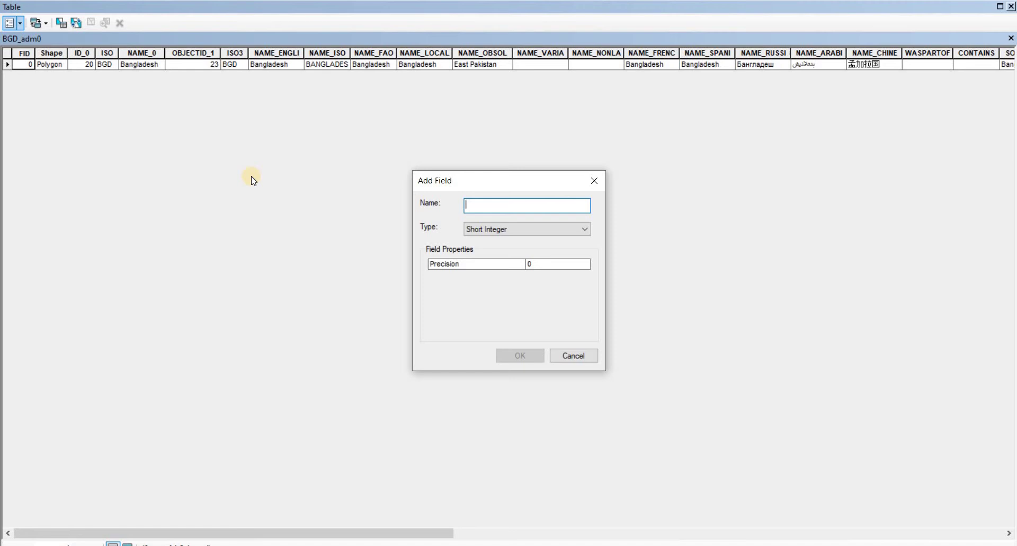
text(Area)
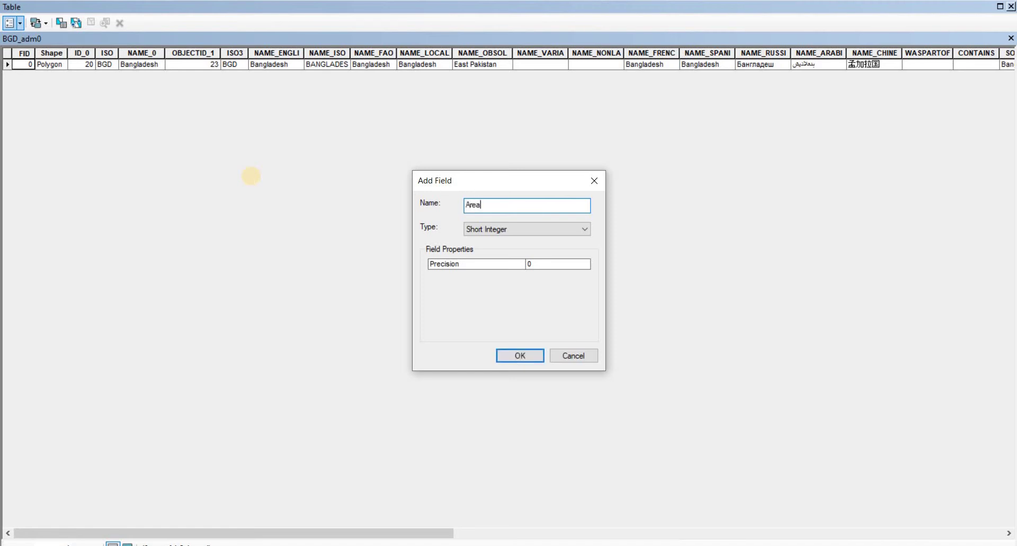
click(508, 233)
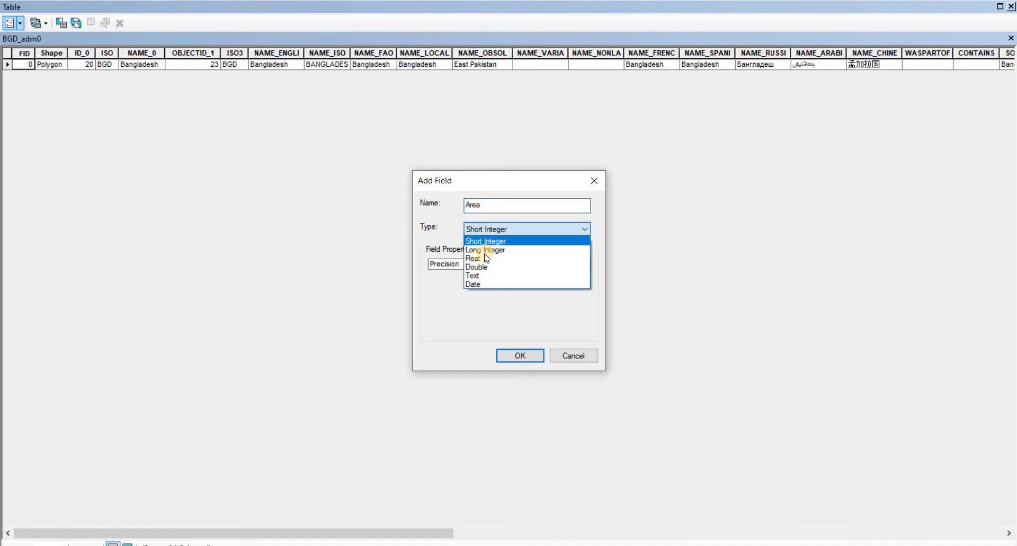
click(480, 258)
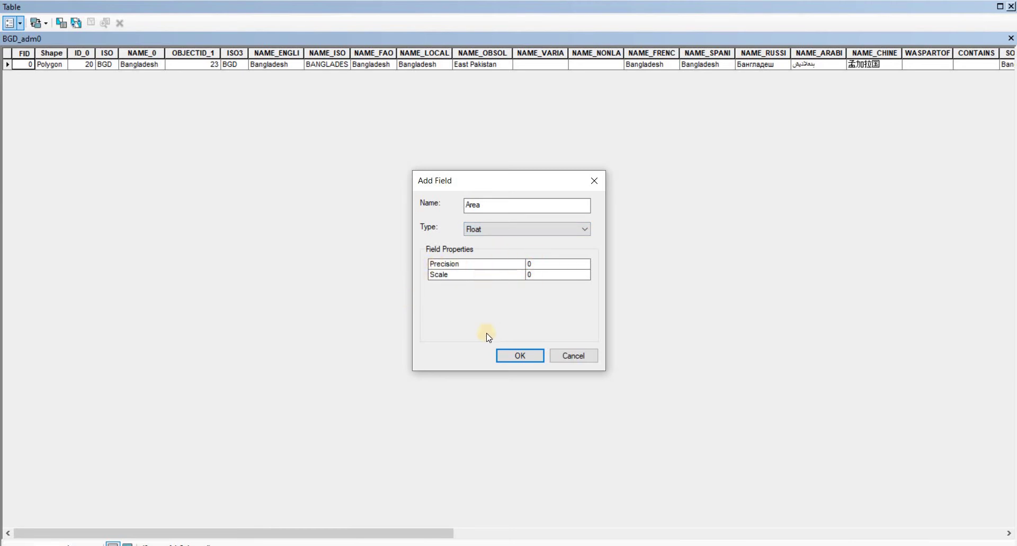
click(506, 355)
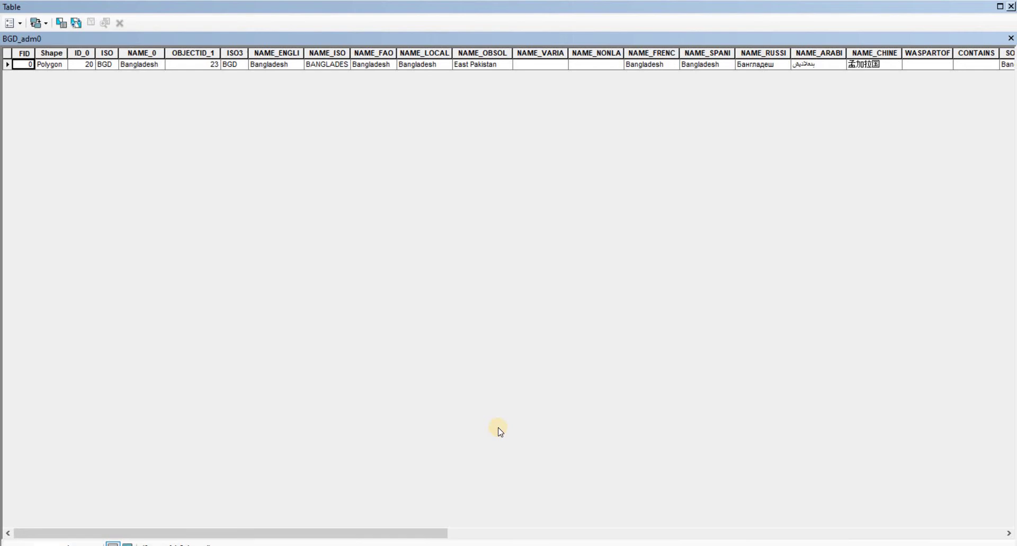
drag(405, 533, 942, 255)
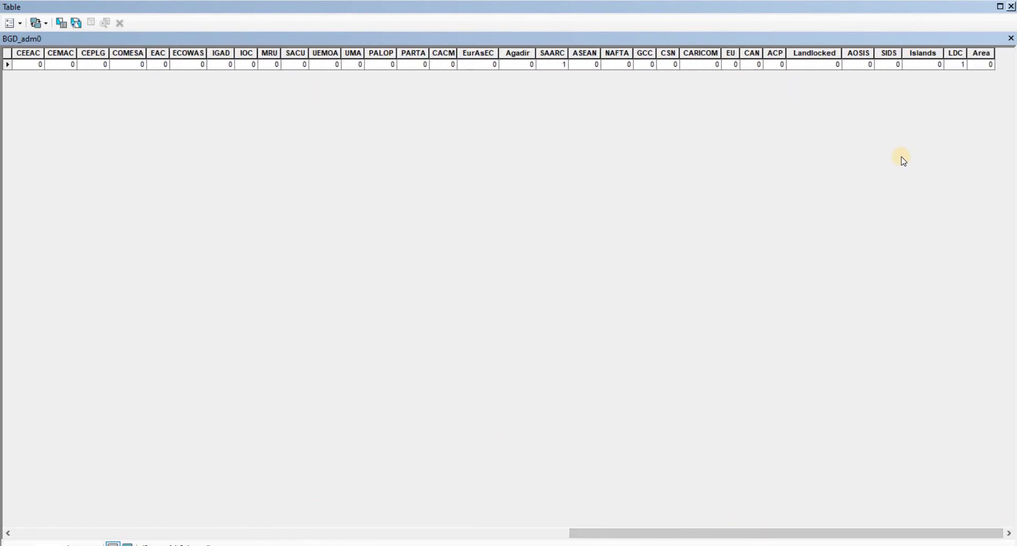
click(984, 82)
click(955, 51)
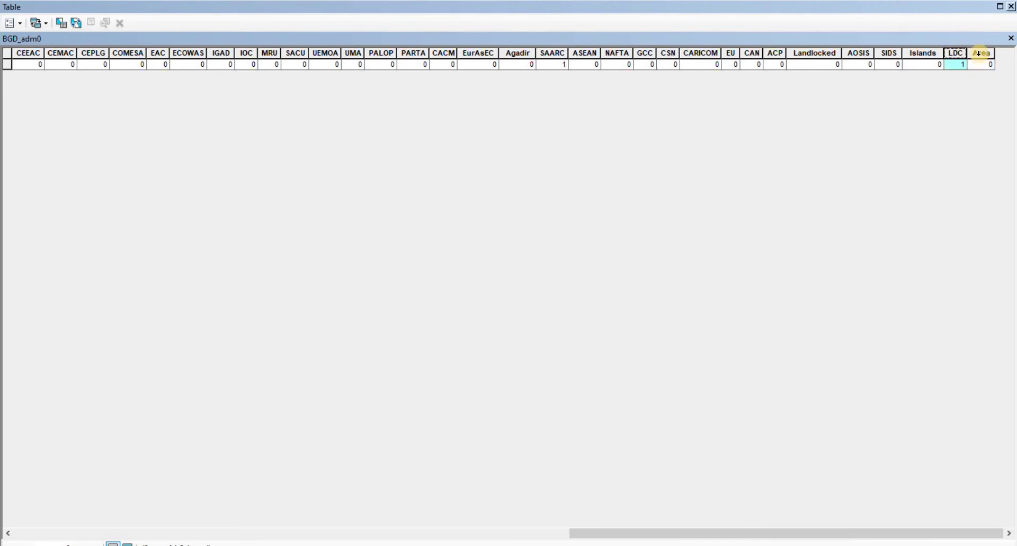
click(983, 53)
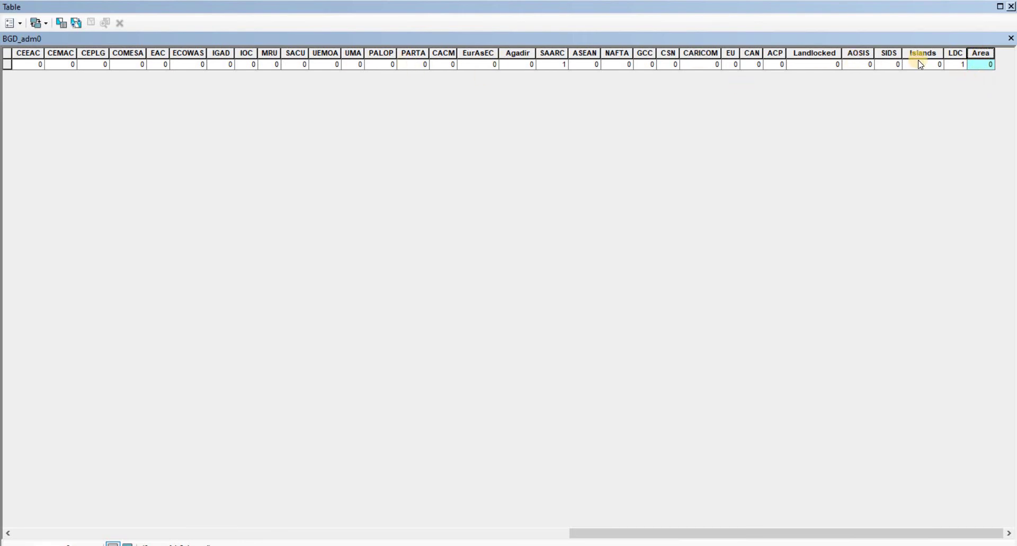
right_click(981, 53)
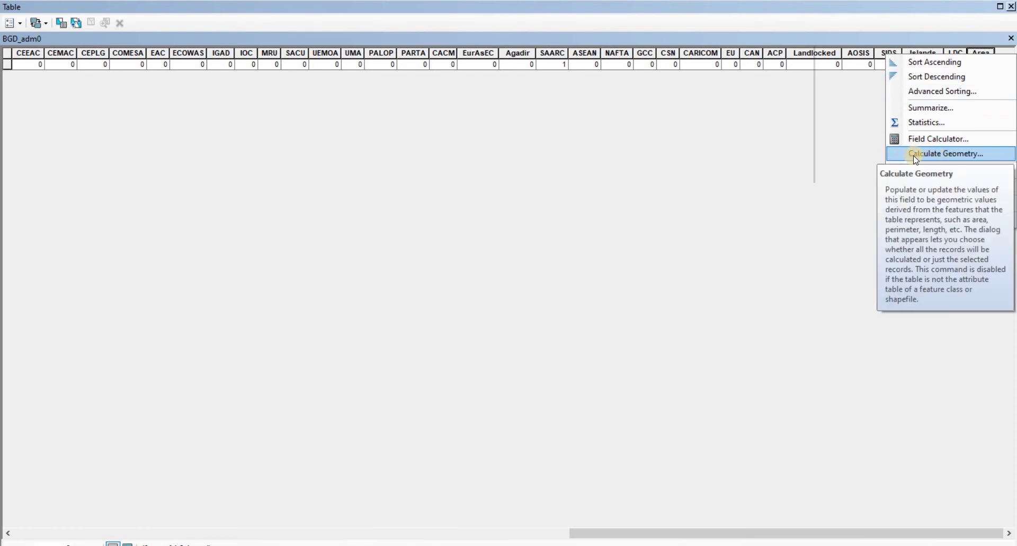
- Calculate Bangladesh's Area in Square Kilometers (139973), then close the attribute table
click(958, 154)
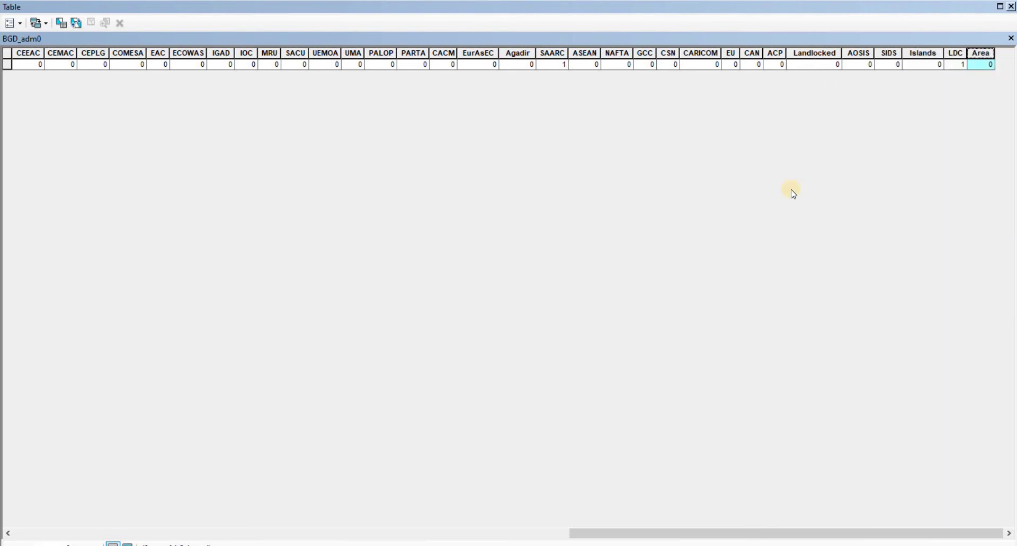
click(496, 310)
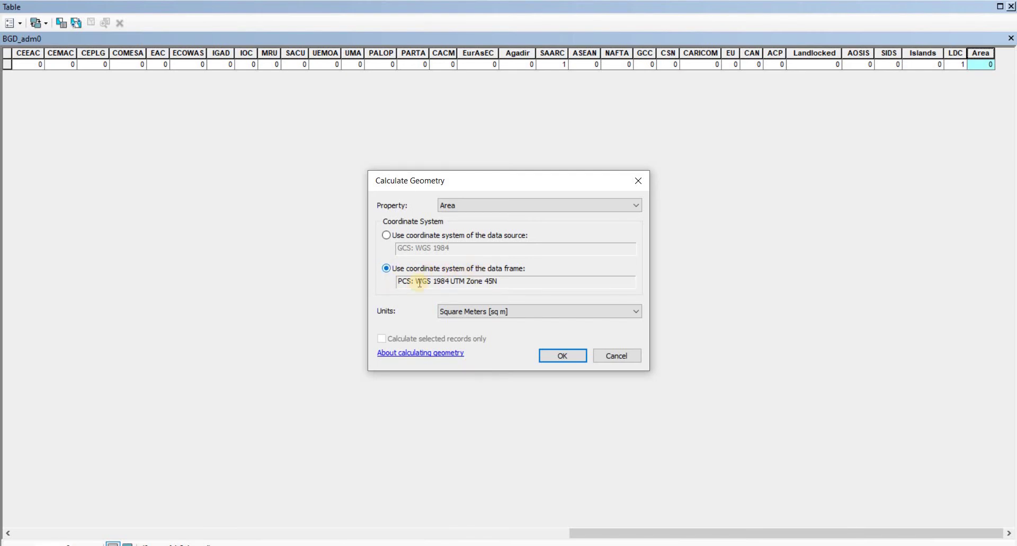
drag(398, 283, 505, 282)
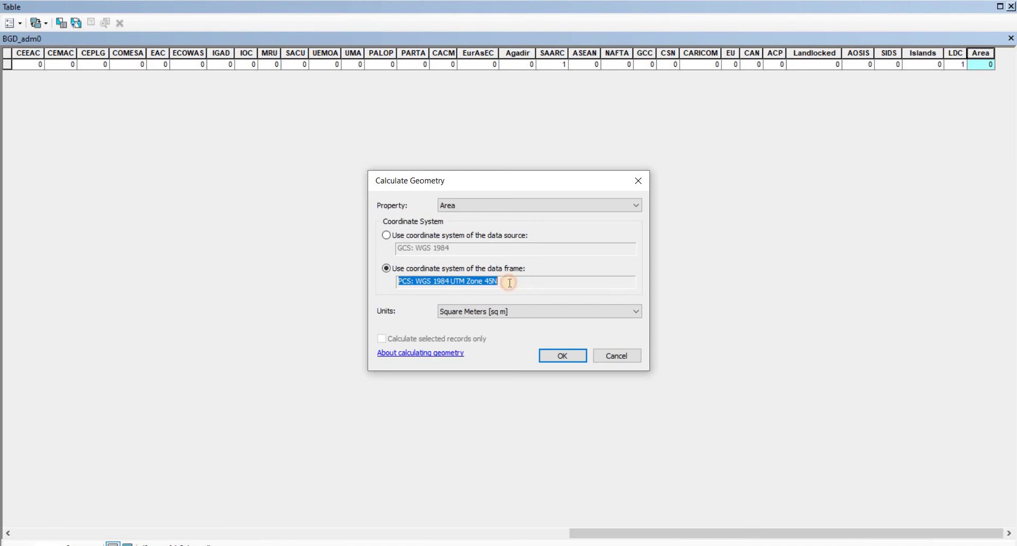
click(612, 204)
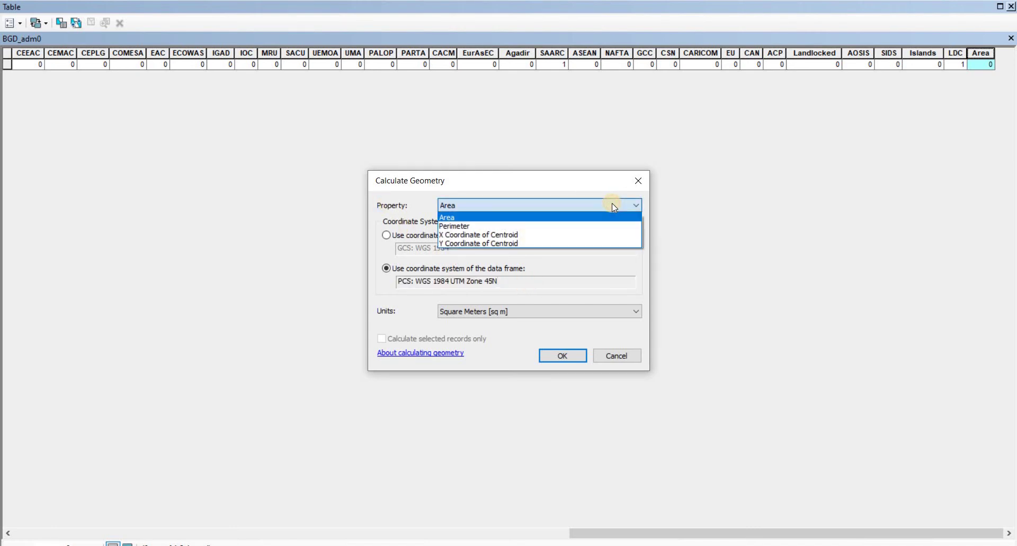
click(457, 217)
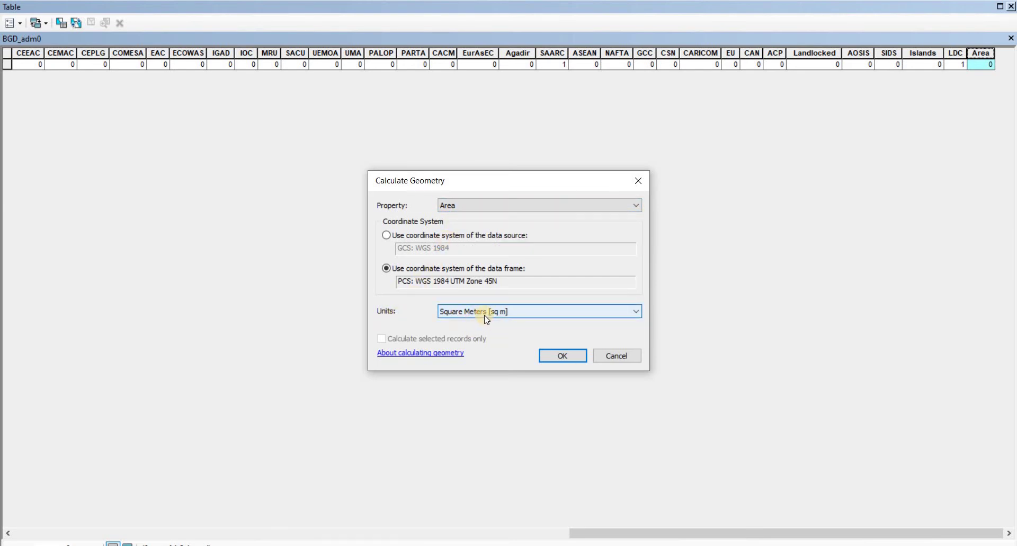
click(630, 312)
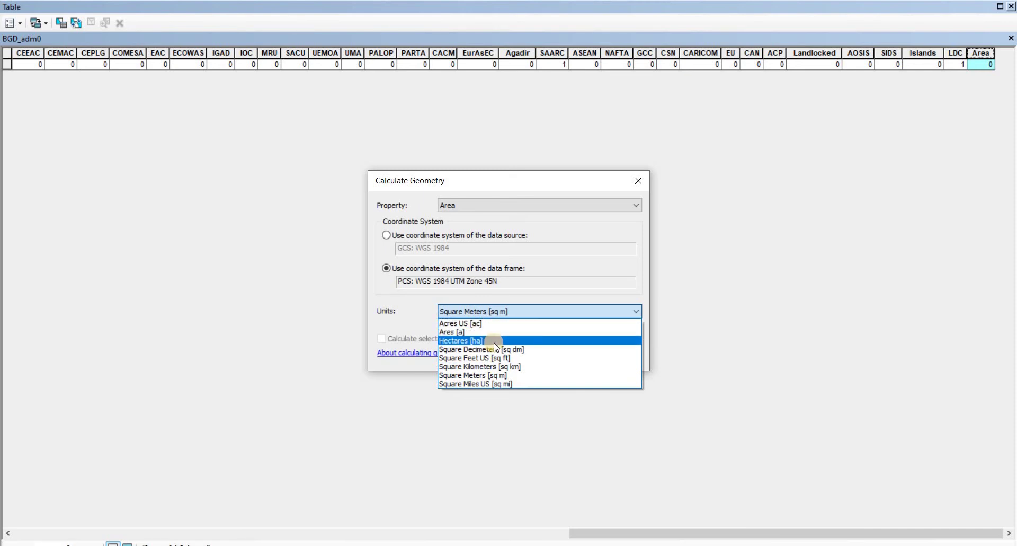
click(476, 366)
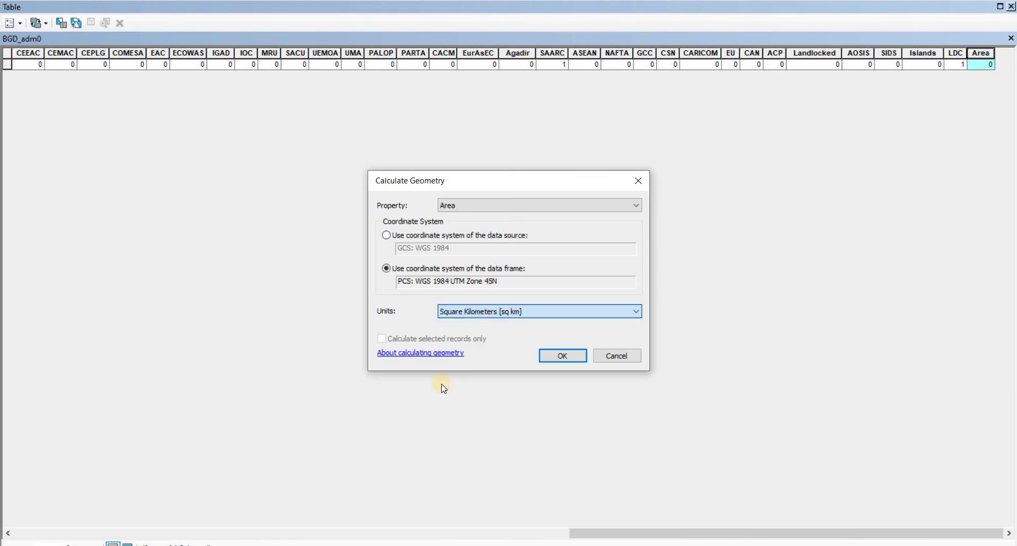
click(554, 358)
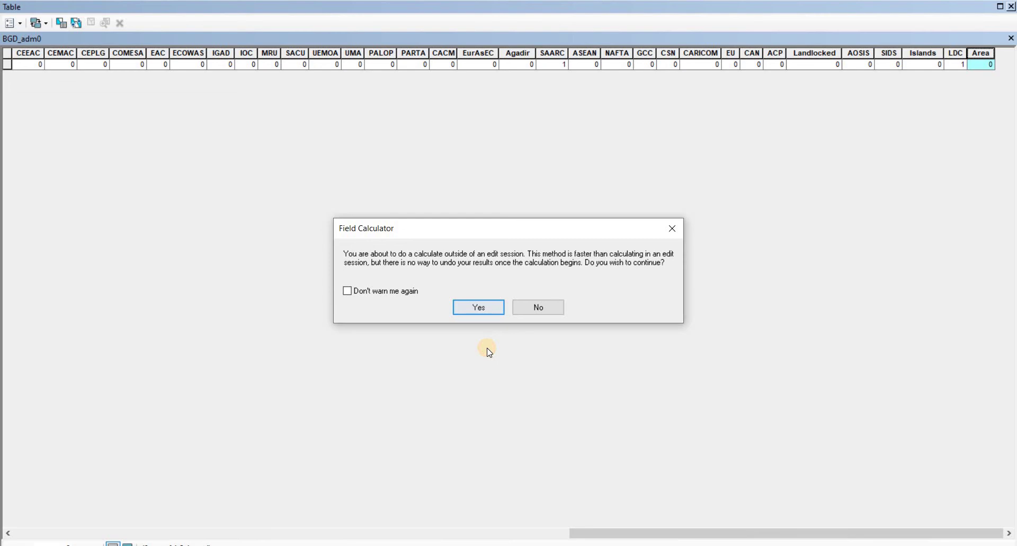
key(Return)
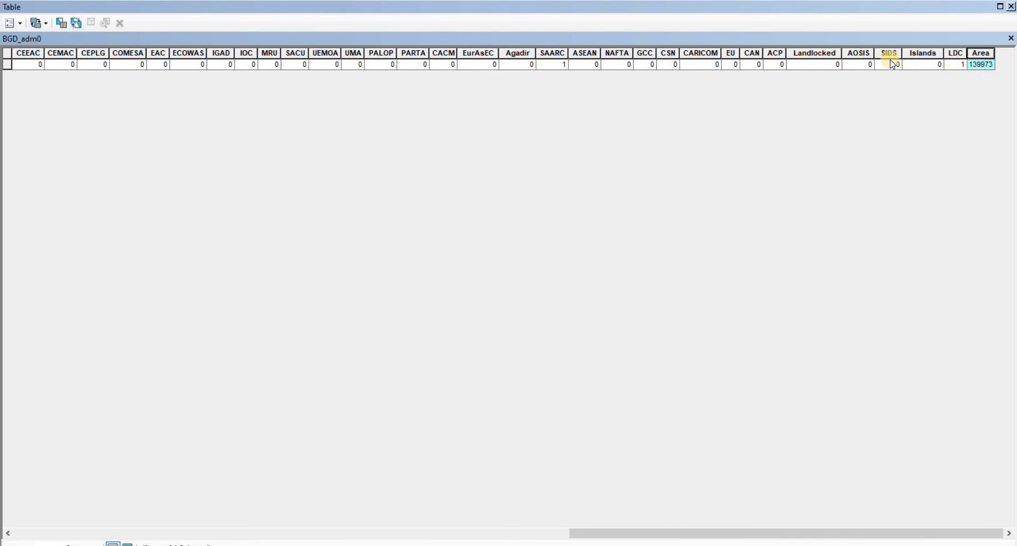
click(1012, 8)
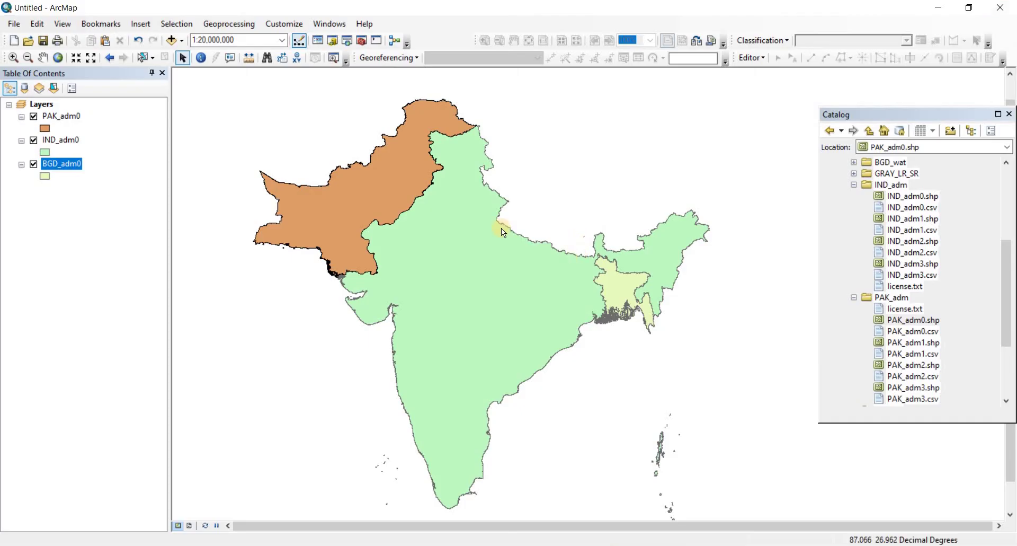
- Identify Bangladesh and confirm its Area value of 139973, then close the results
click(201, 56)
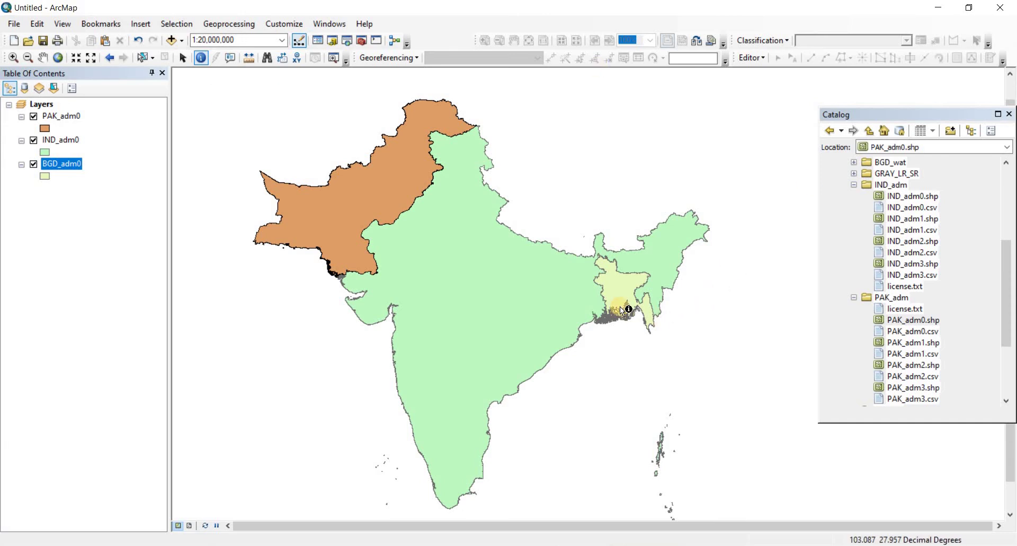
click(618, 285)
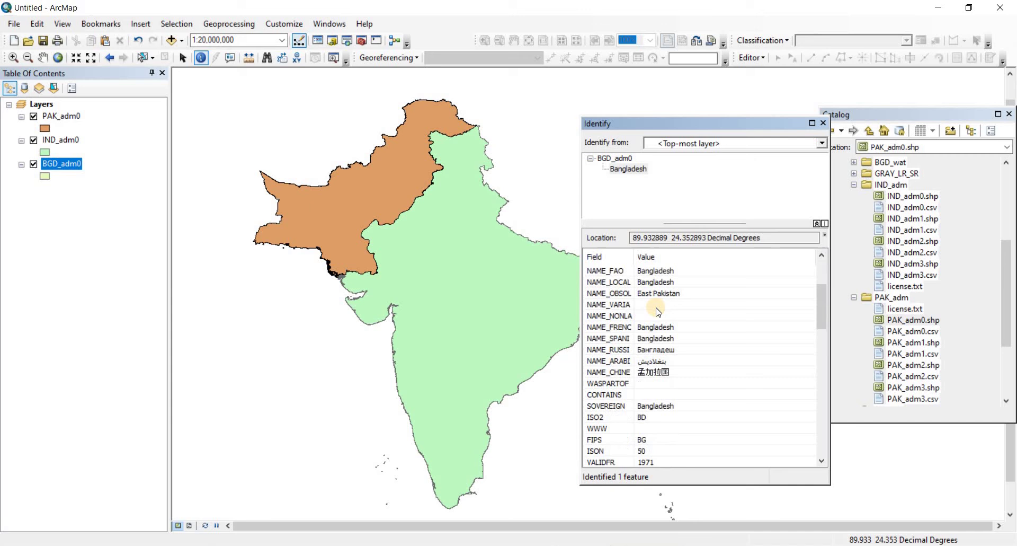
scroll(658, 312, down, 12)
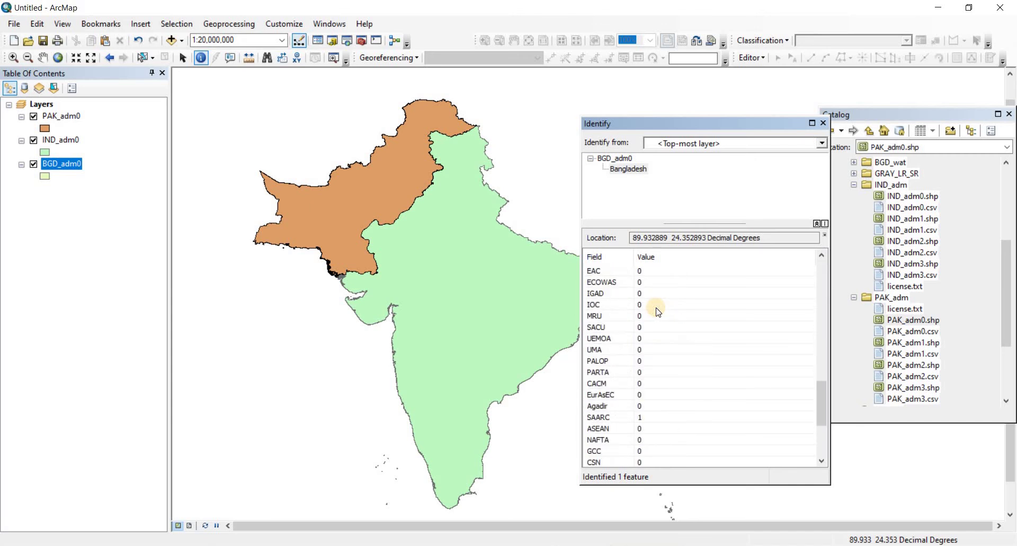
scroll(657, 312, down, 4)
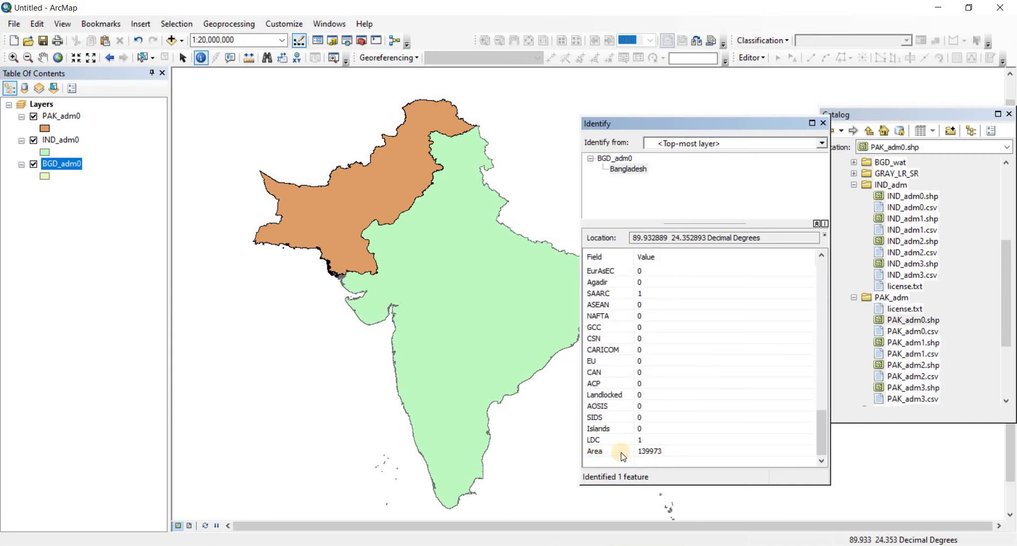
click(636, 454)
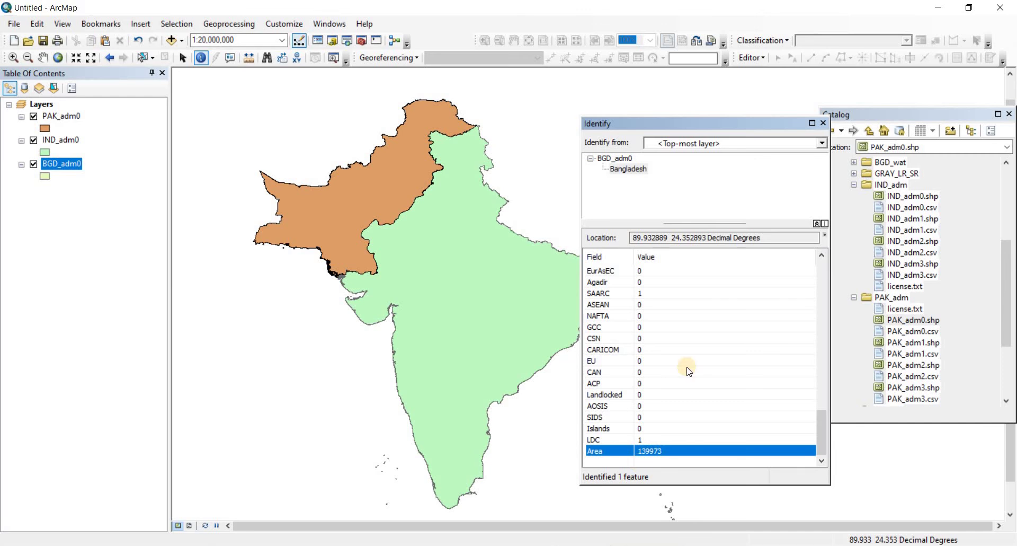
click(822, 123)
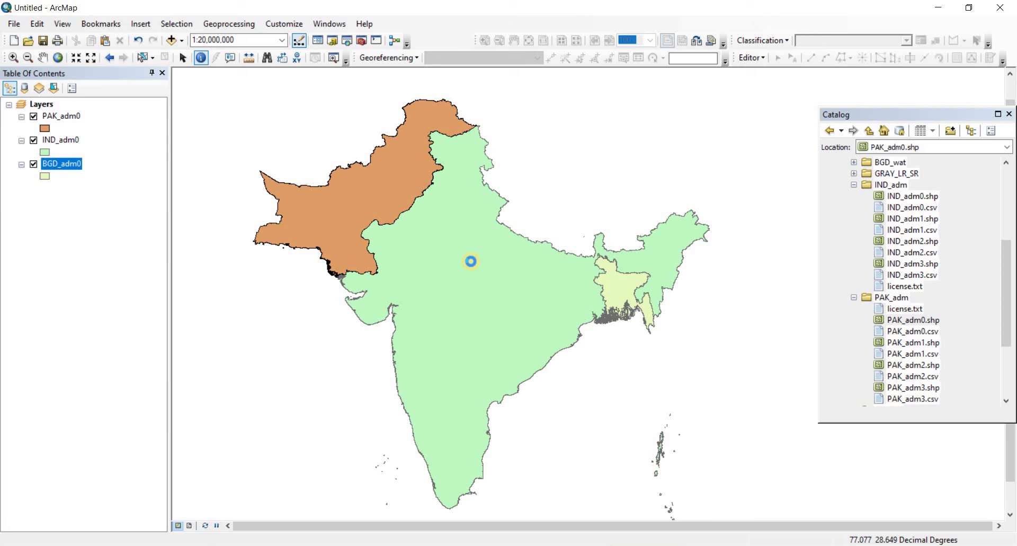
- Identify India, scroll through its attributes, and close the results
click(471, 260)
scroll(687, 357, down, 10)
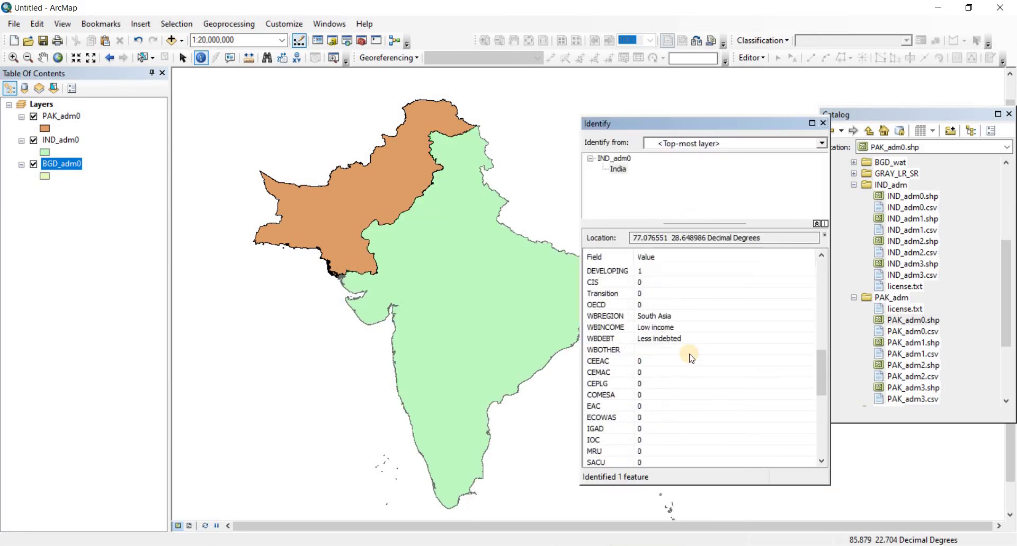
scroll(691, 358, down, 5)
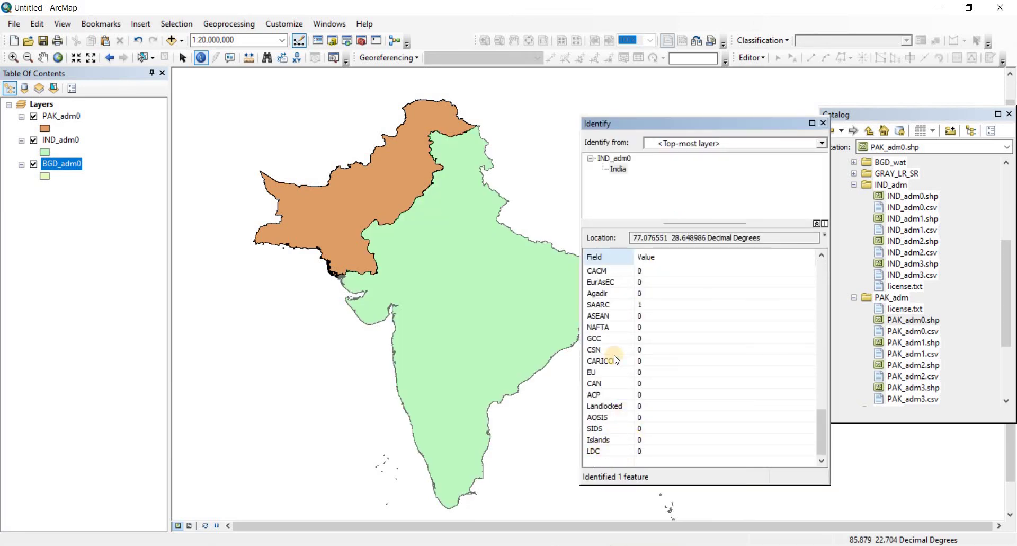
click(823, 123)
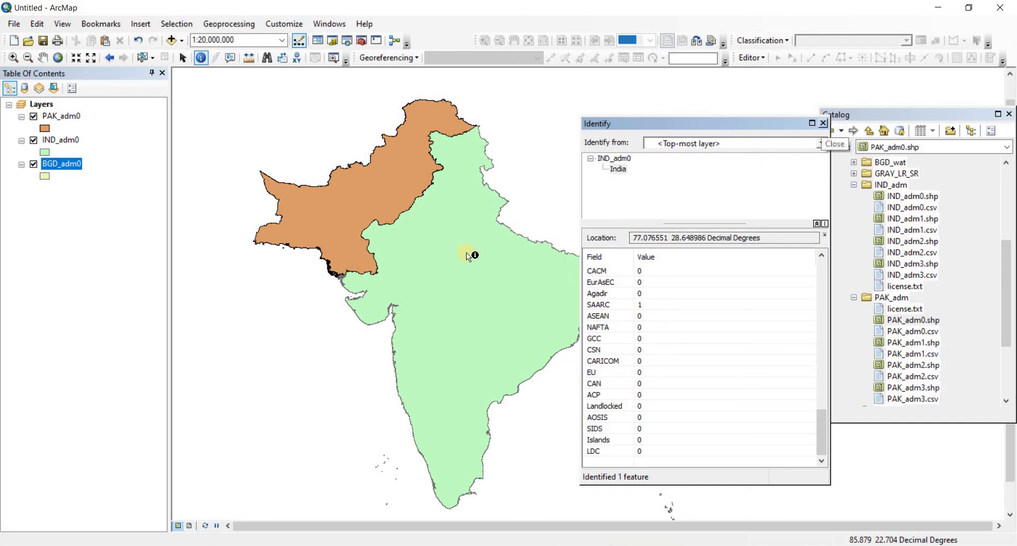
- Add a Float field named Area to the IND_adm0 attribute table
click(183, 57)
right_click(58, 140)
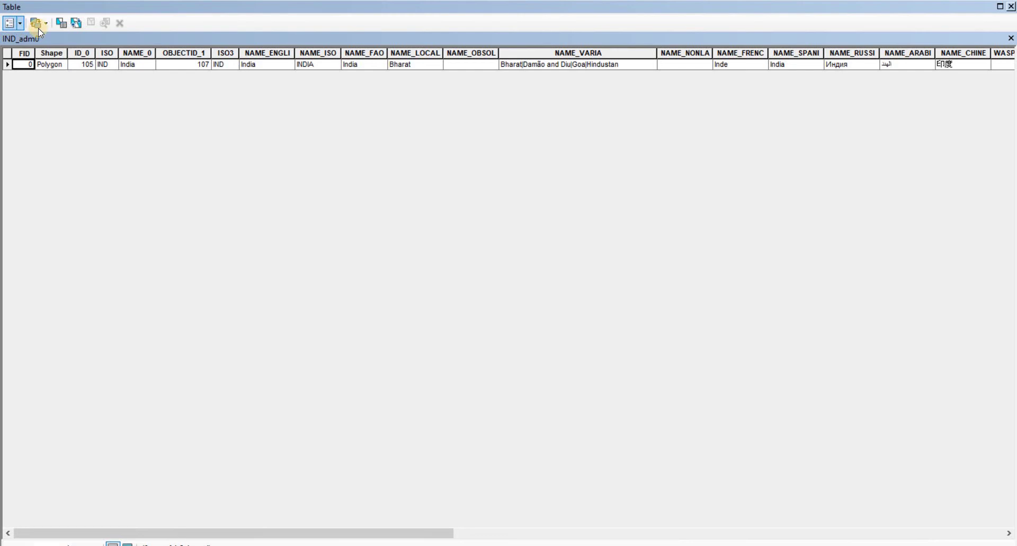
click(11, 22)
click(62, 116)
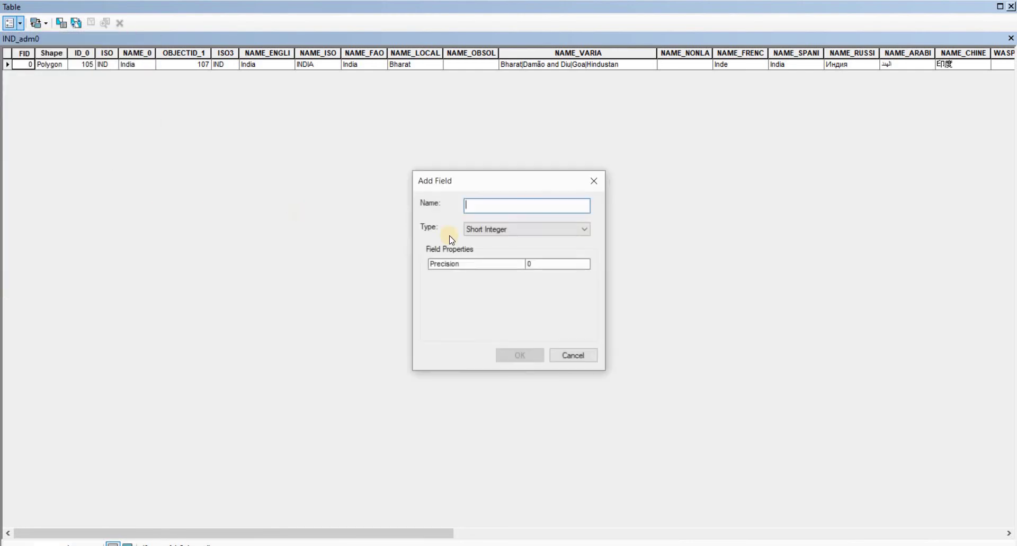
text(Are)
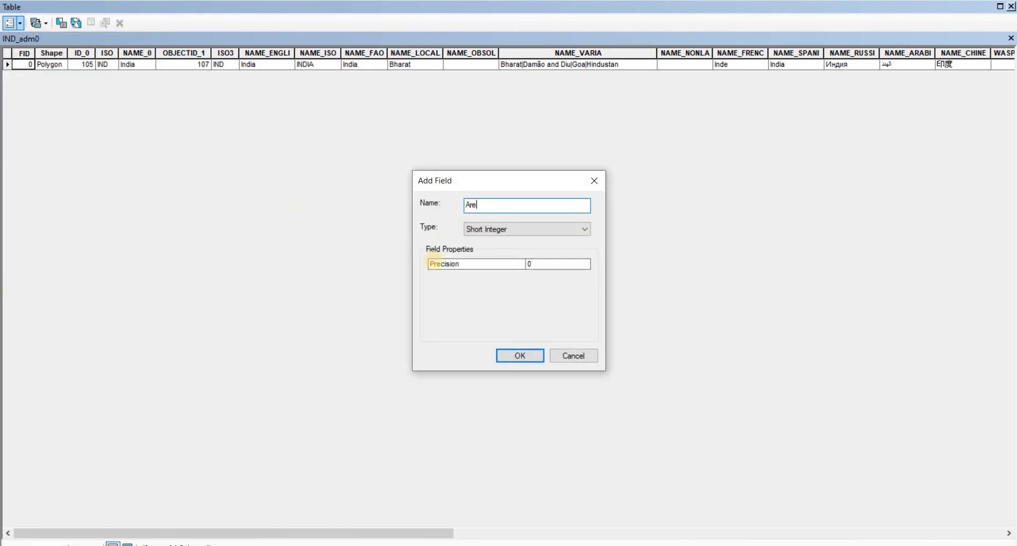
text(a)
click(535, 230)
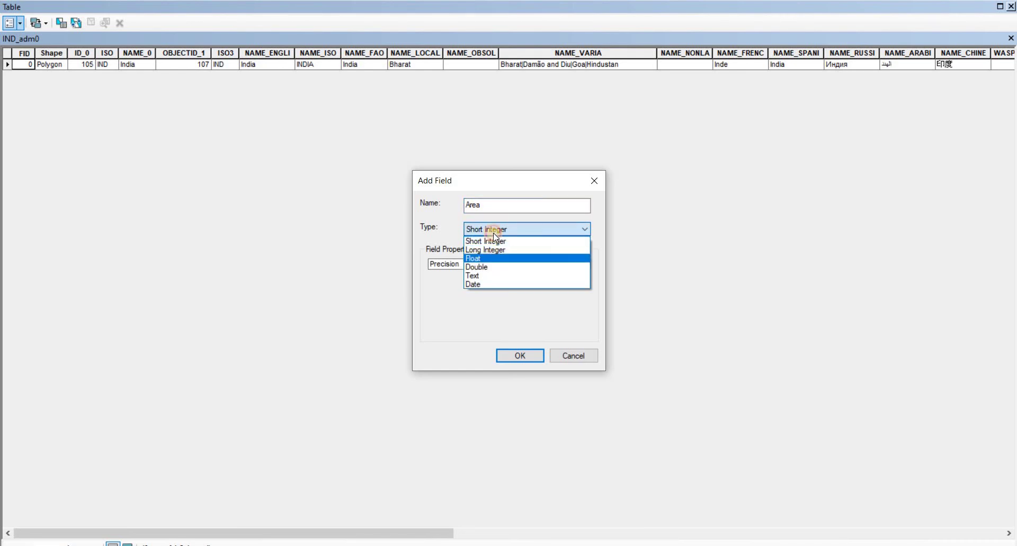
click(498, 258)
click(515, 358)
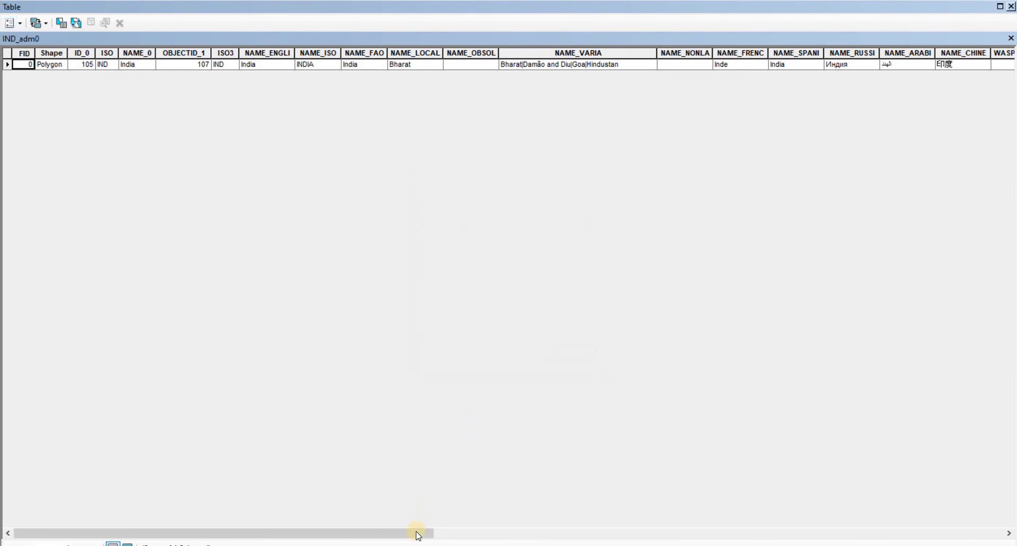
- Calculate India's Area geometry in Square Kilometers, giving 3223820
click(871, 532)
click(992, 532)
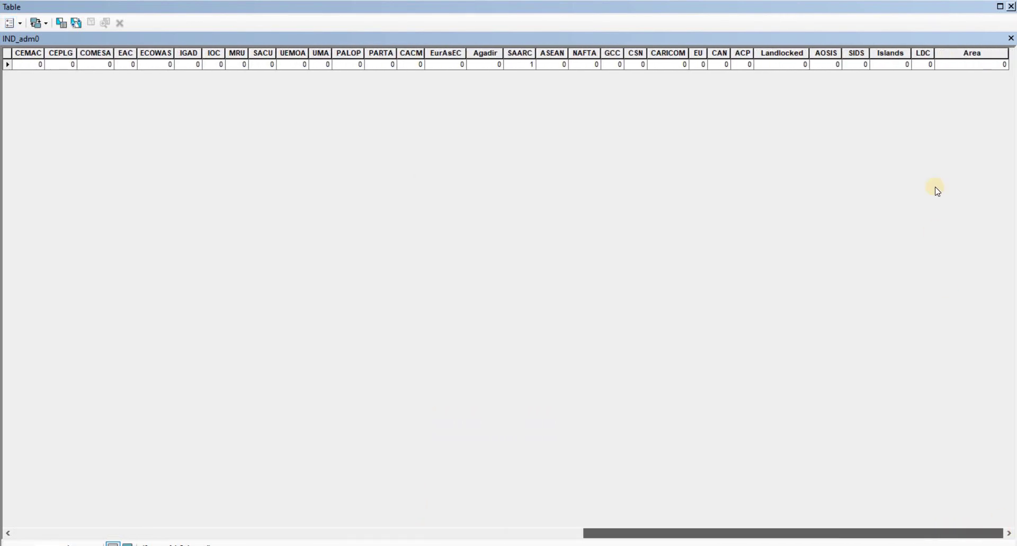
click(961, 55)
right_click(964, 53)
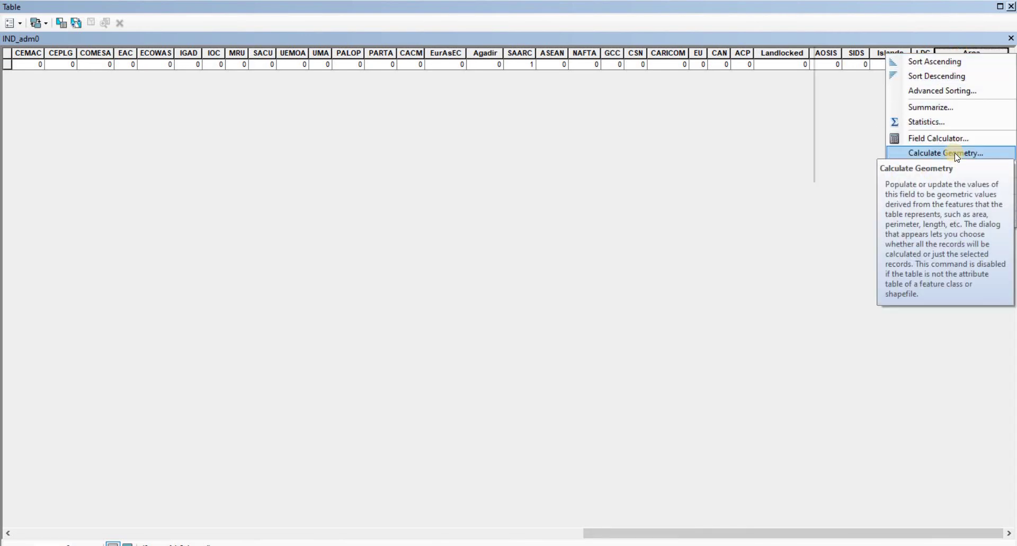
click(933, 153)
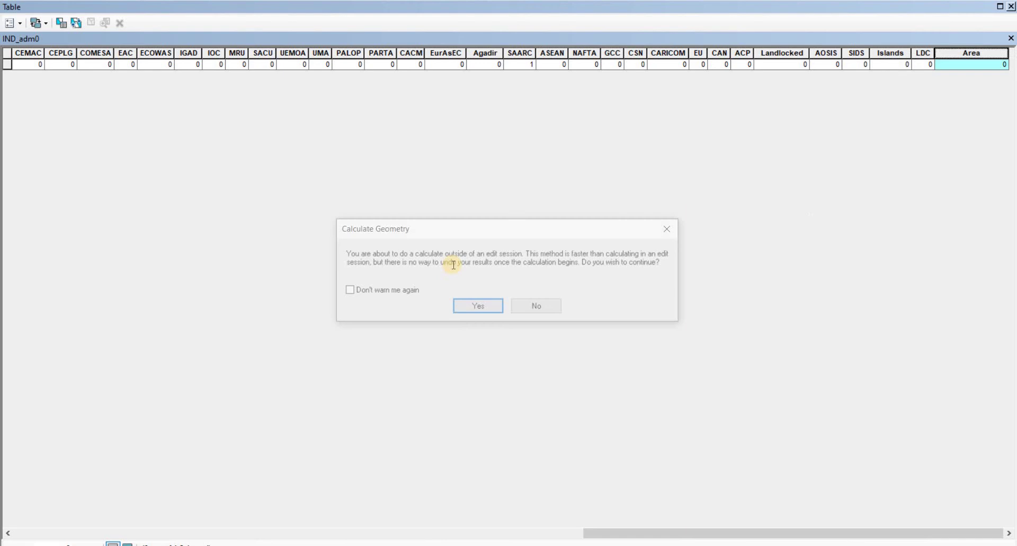
click(487, 315)
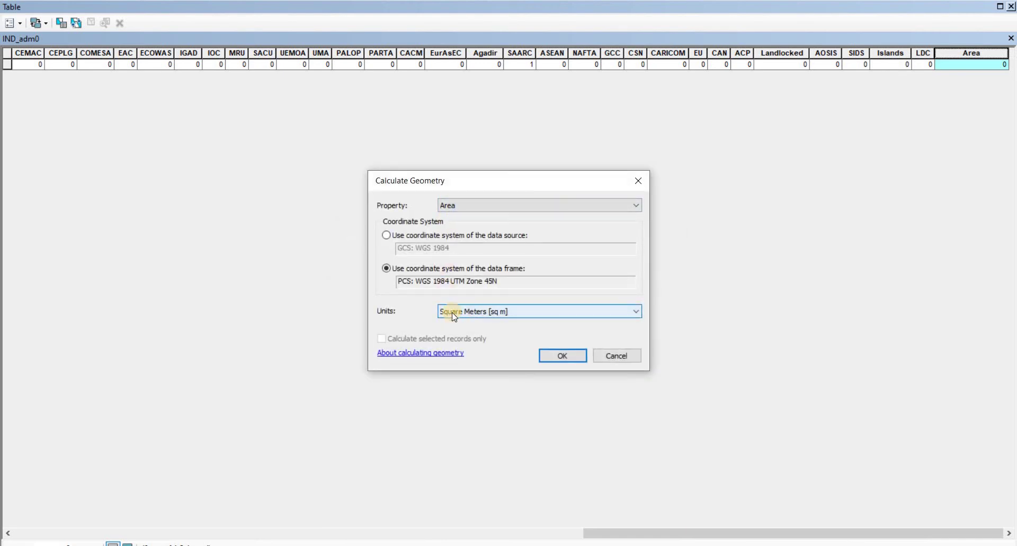
click(579, 315)
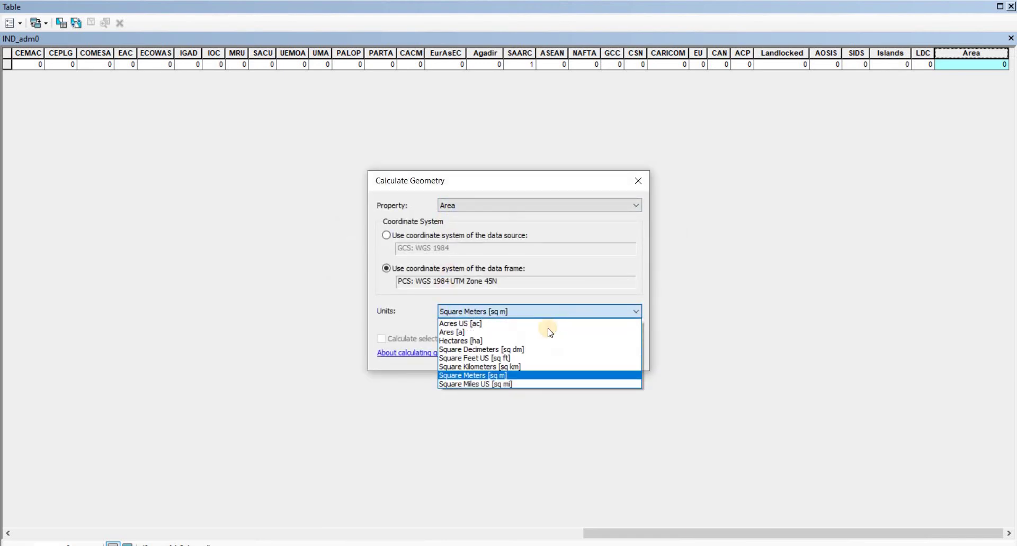
click(484, 367)
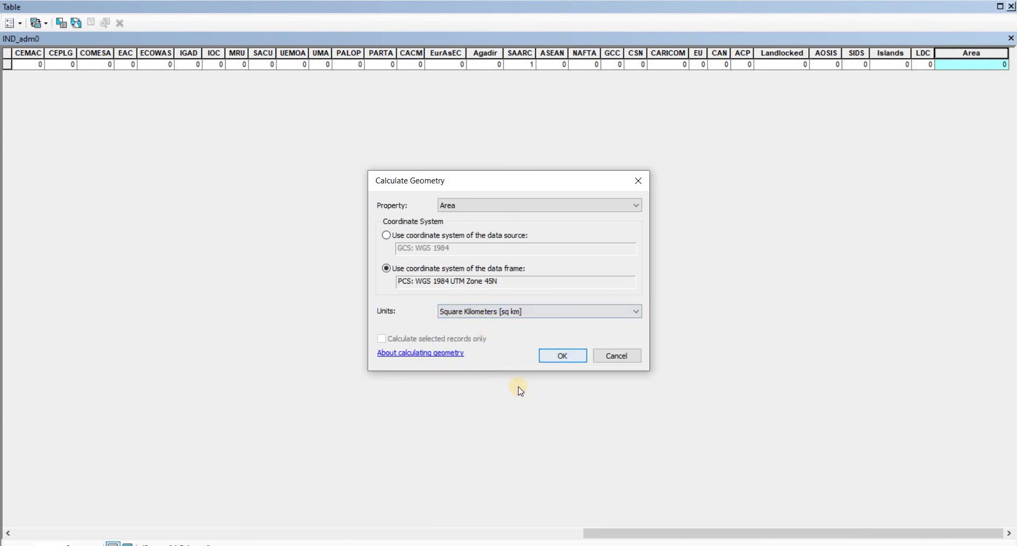
click(562, 355)
click(480, 370)
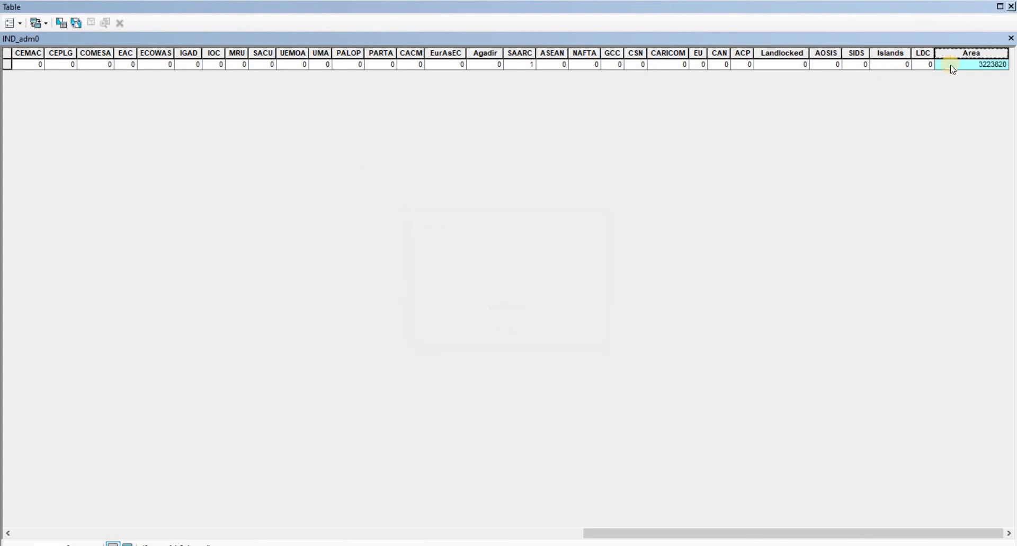
- Close the IND_adm0 table and open the PAK_adm0 attribute table
click(1010, 6)
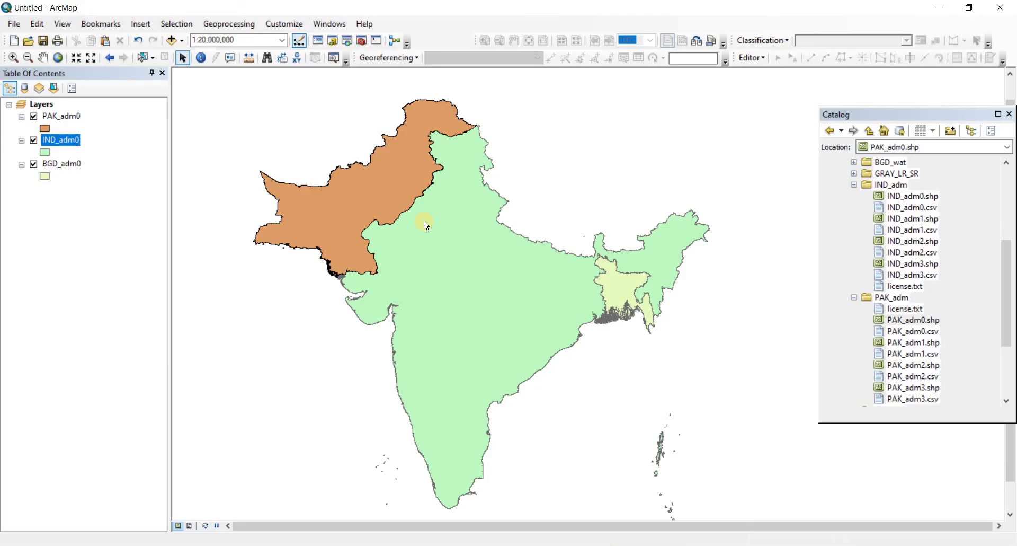
click(63, 122)
right_click(68, 114)
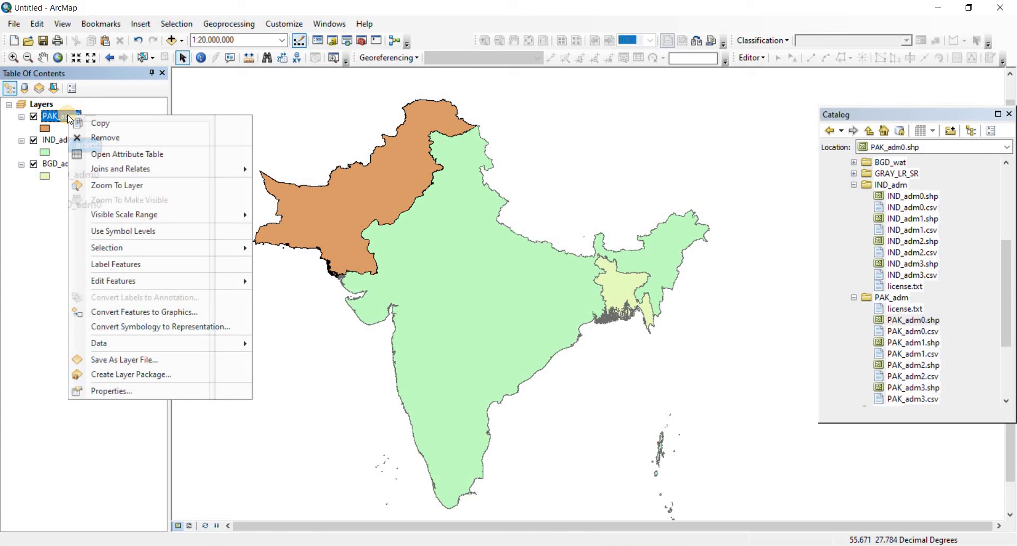
click(127, 154)
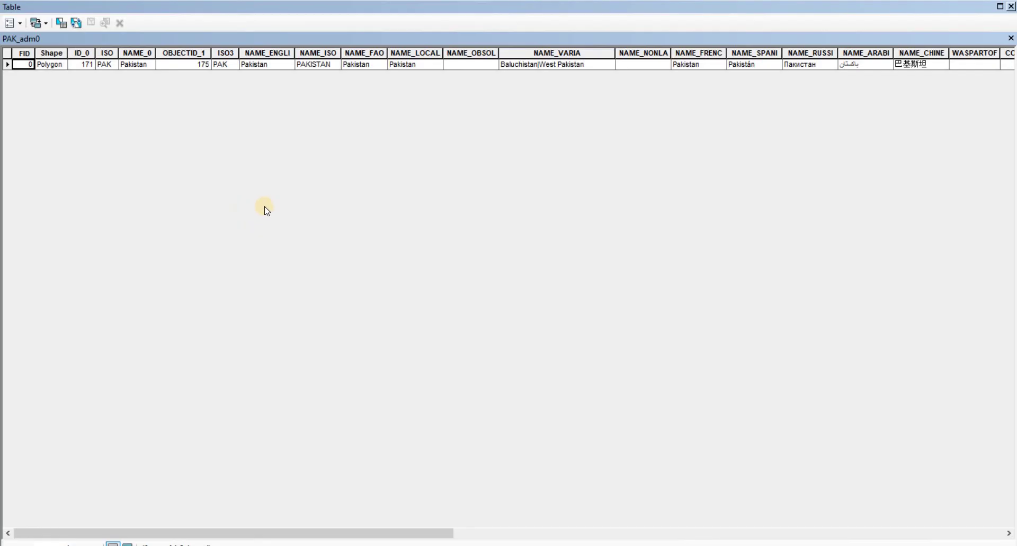
- Add a Float field named Area to the PAK_adm0 table
click(852, 532)
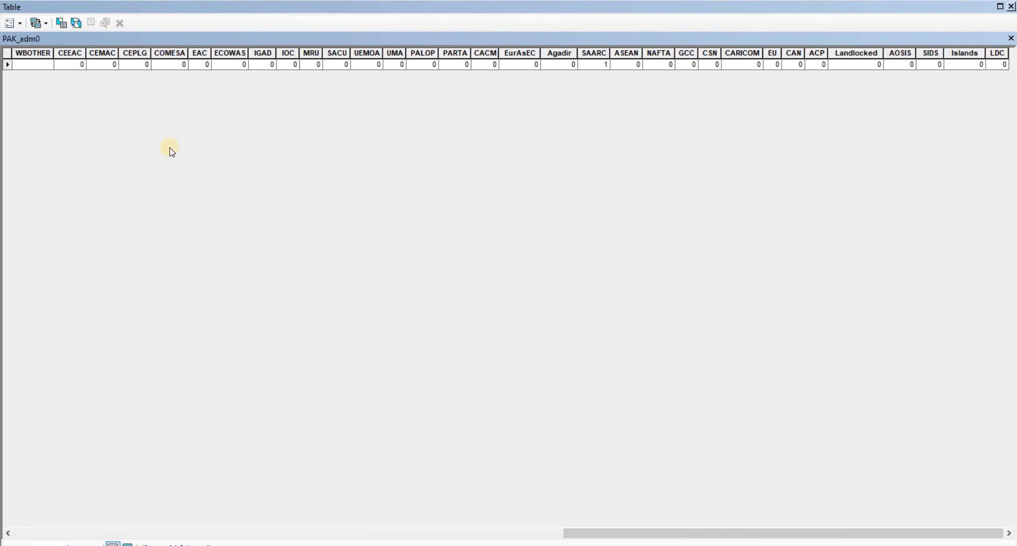
click(20, 24)
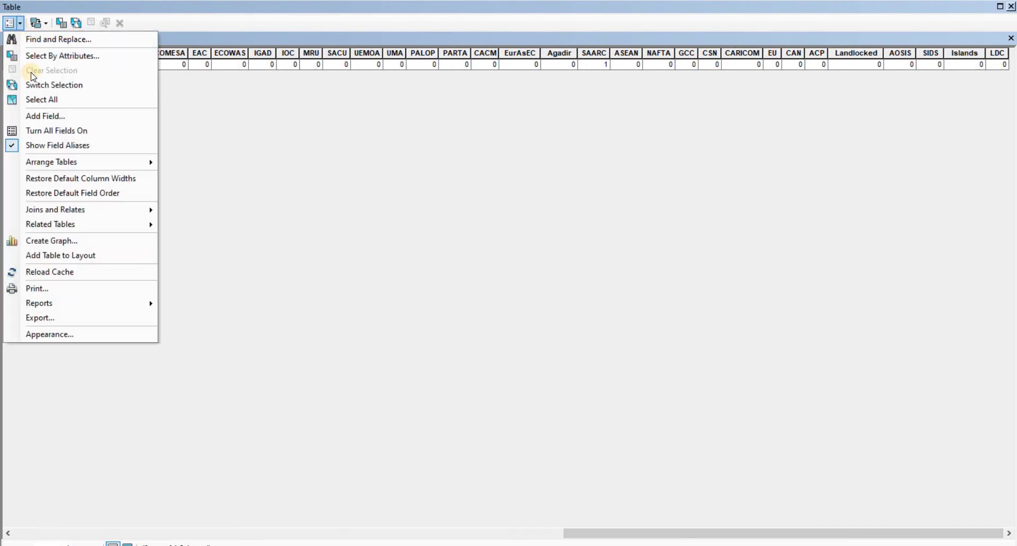
click(28, 117)
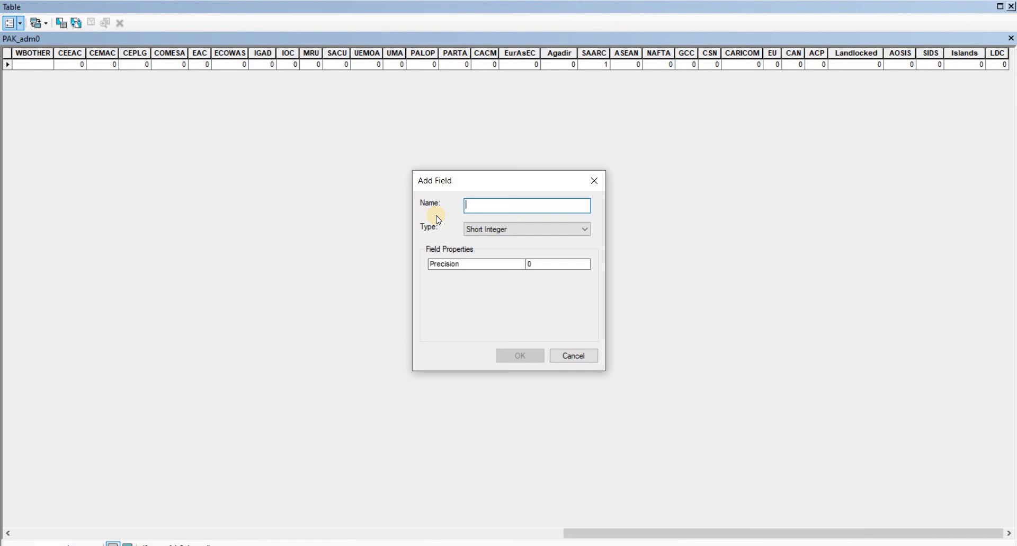
text(Area)
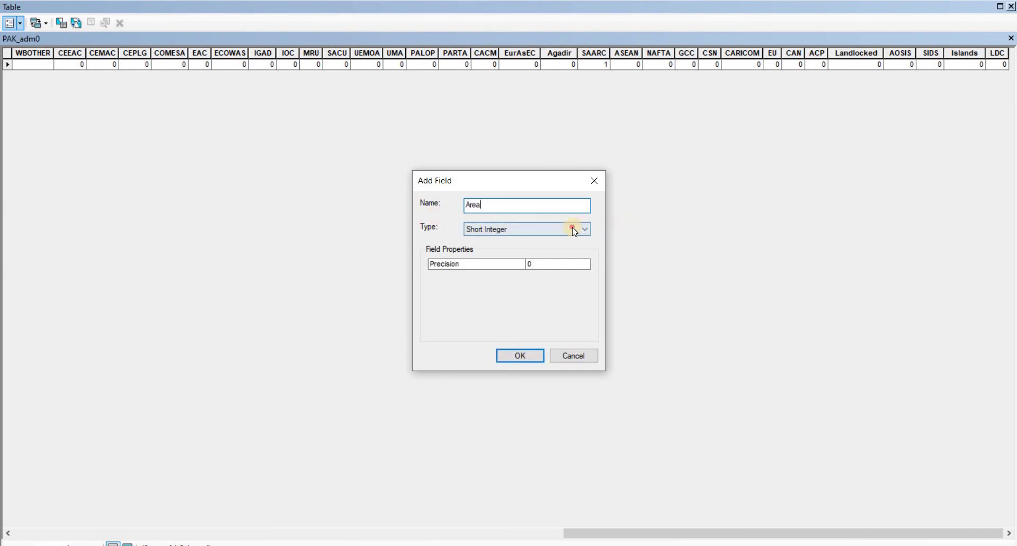
click(573, 229)
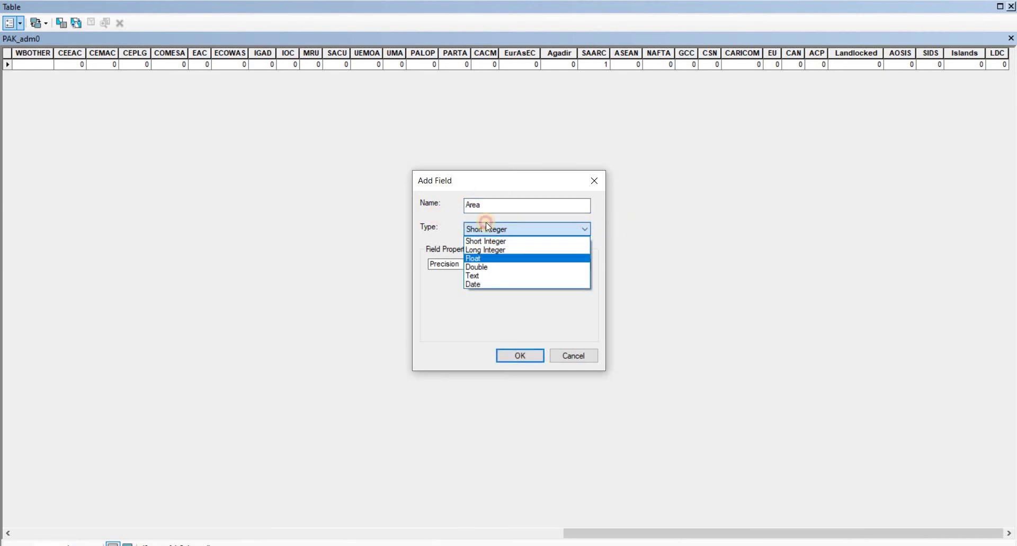
click(486, 259)
click(513, 356)
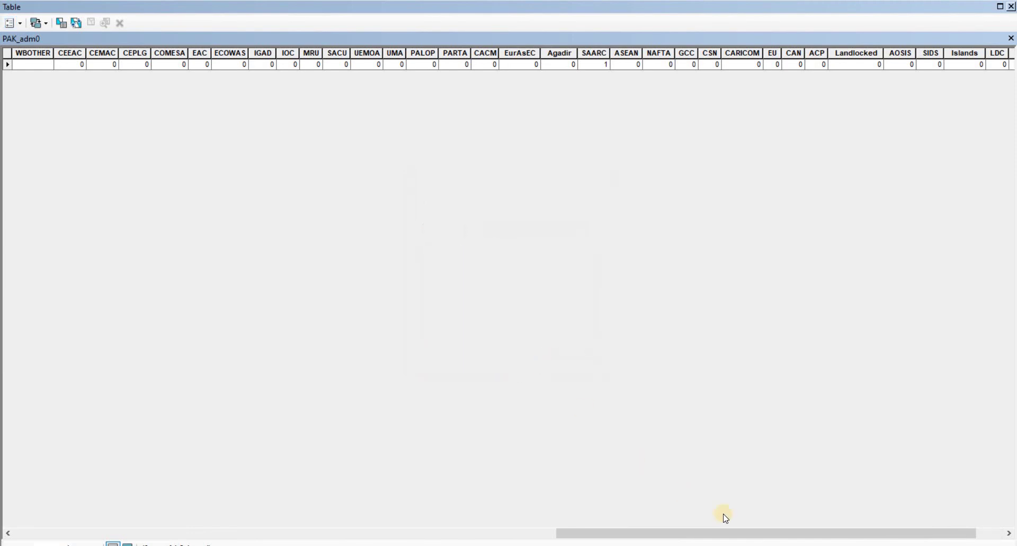
- Calculate Pakistan's Area geometry in Square Kilometers, giving 943590
drag(838, 525, 865, 525)
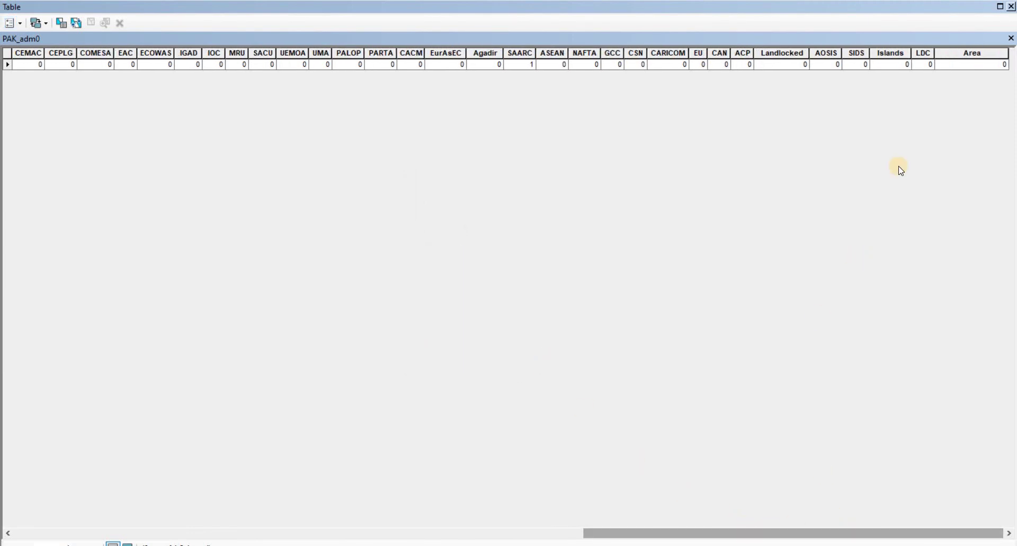
click(965, 52)
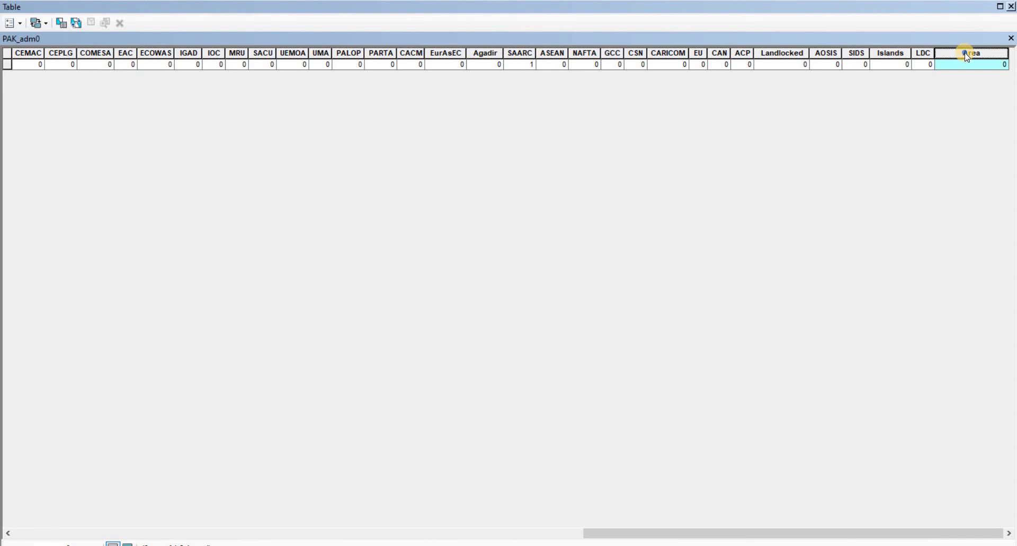
right_click(964, 53)
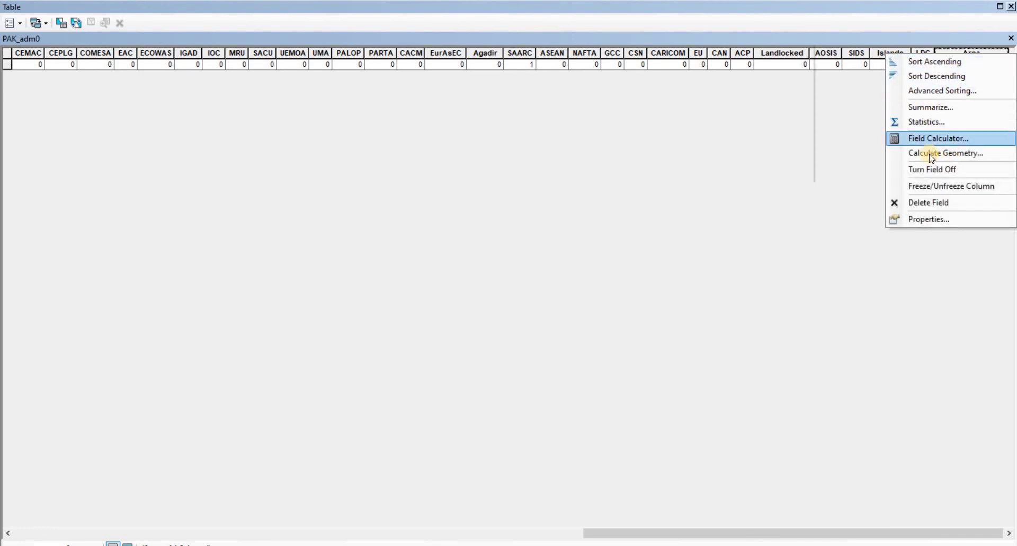
click(945, 153)
click(478, 308)
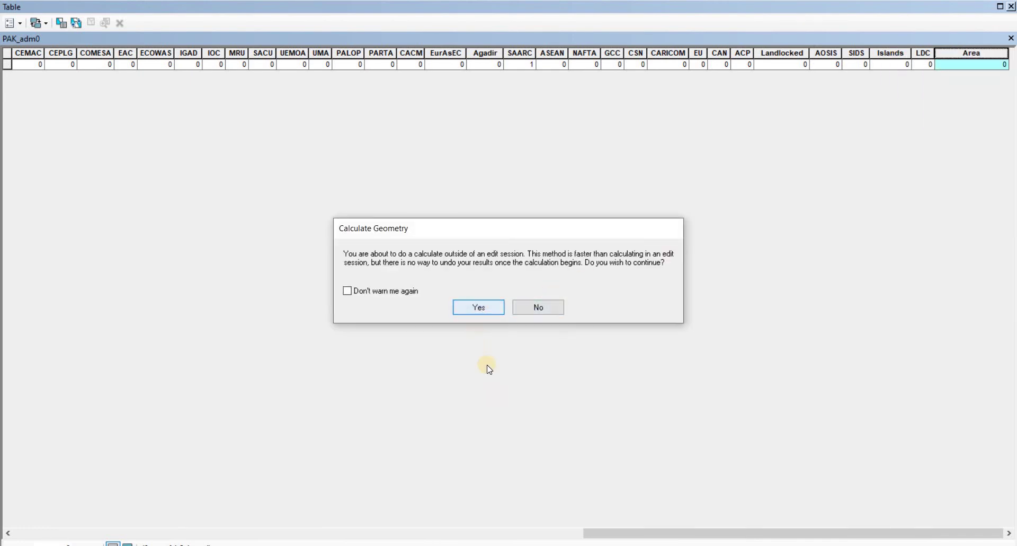
click(493, 312)
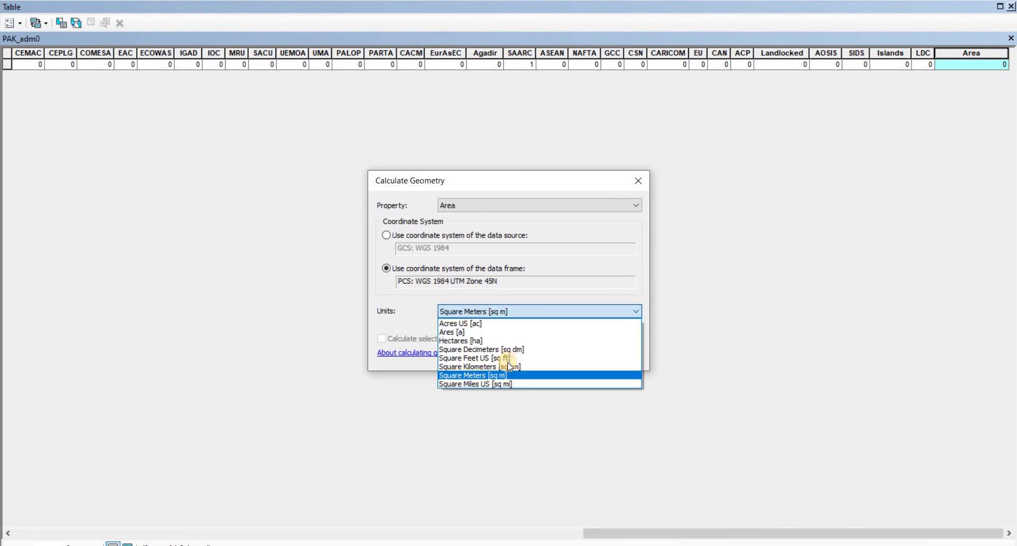
click(506, 365)
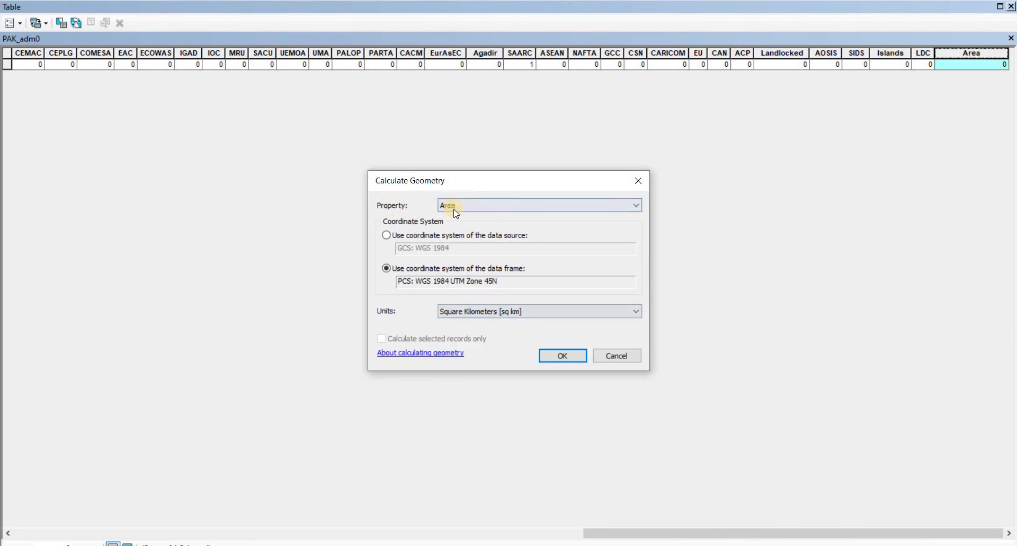
click(561, 355)
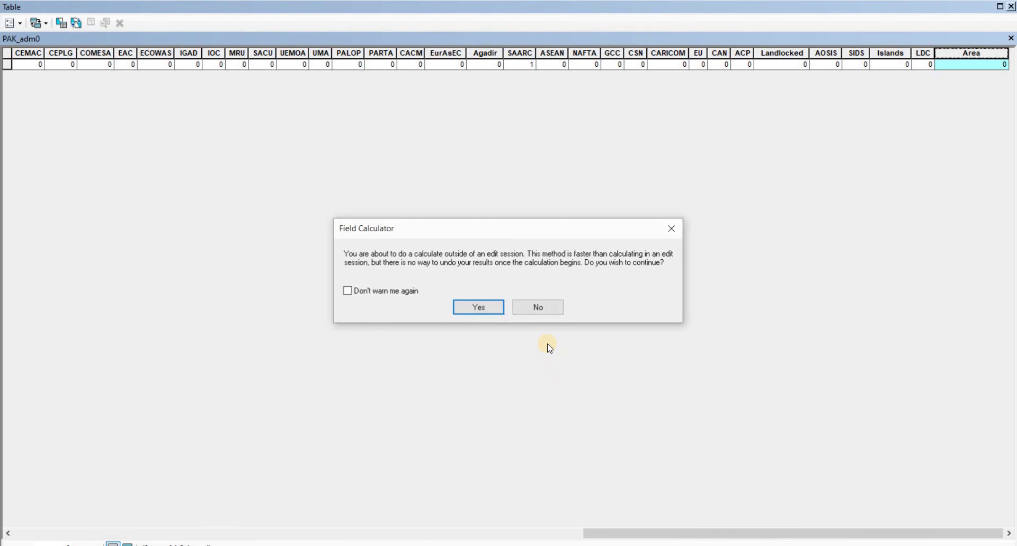
click(479, 306)
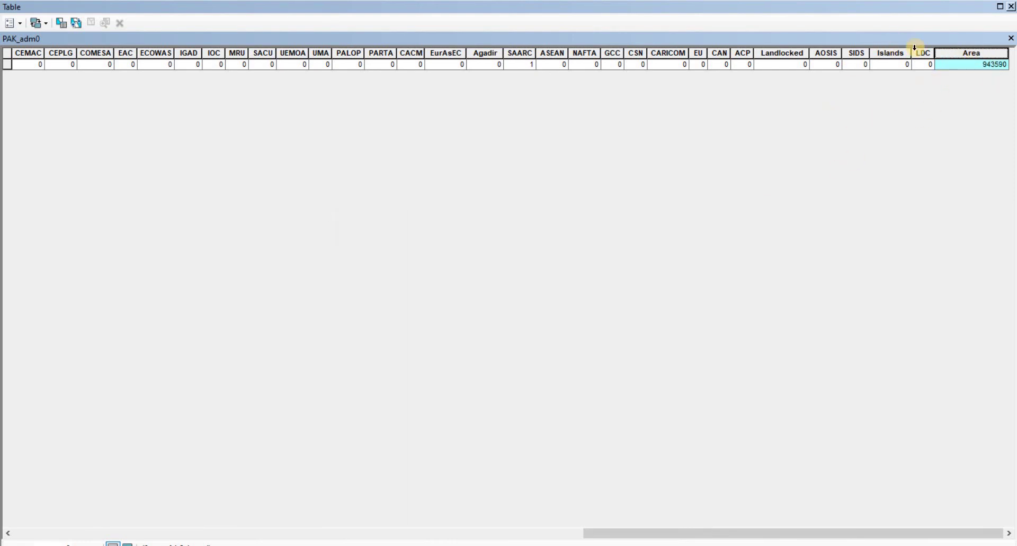
click(1011, 7)
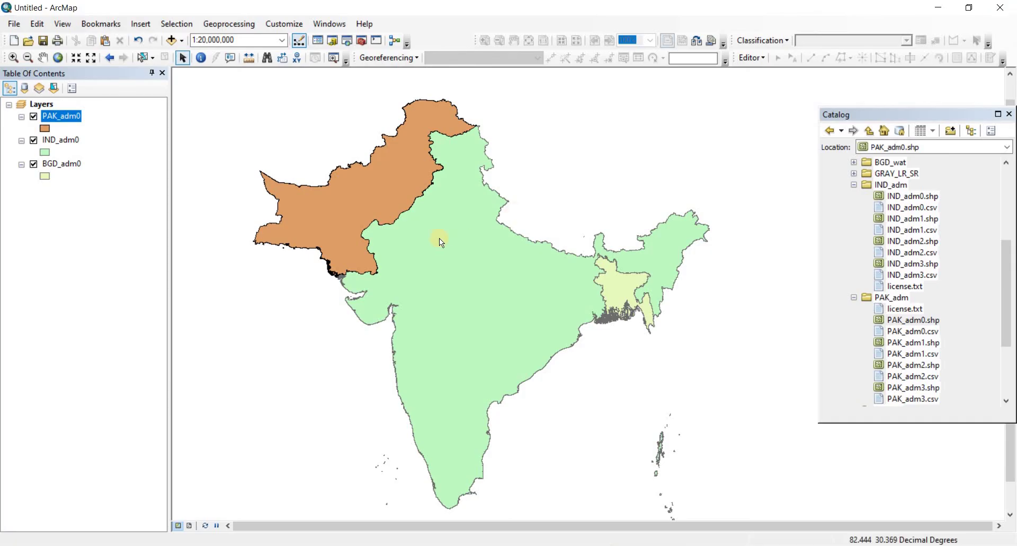
click(200, 57)
click(467, 307)
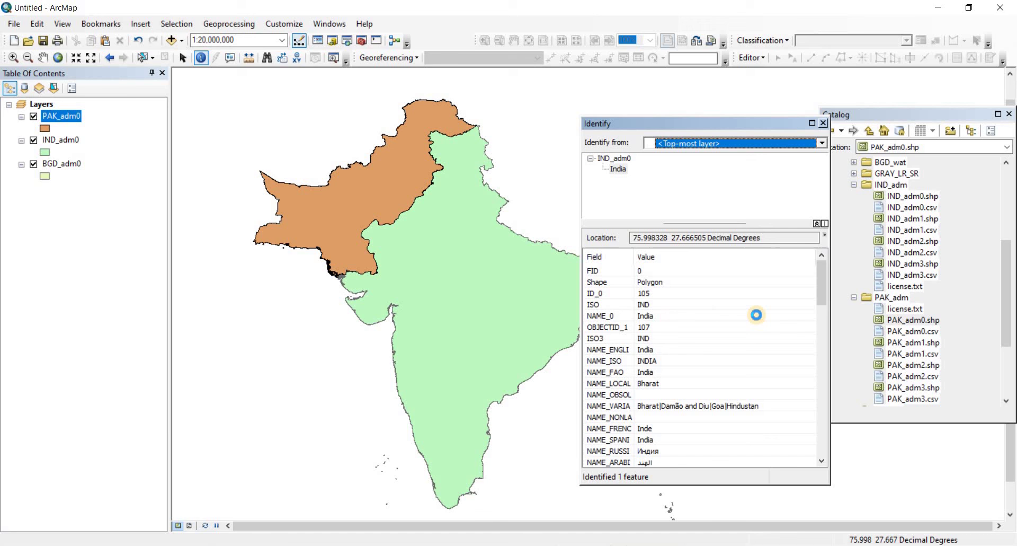
click(756, 315)
scroll(756, 315, down, 10)
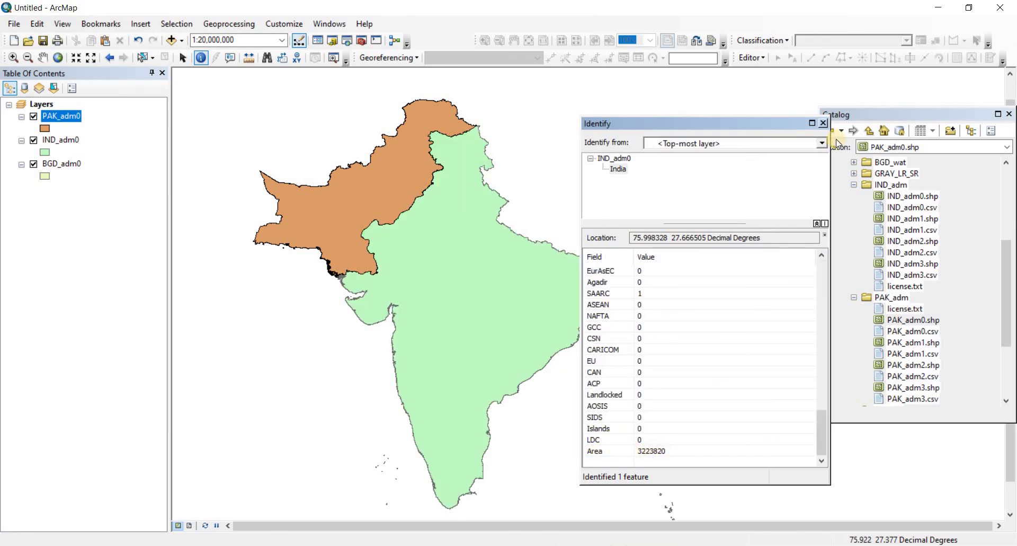
click(824, 121)
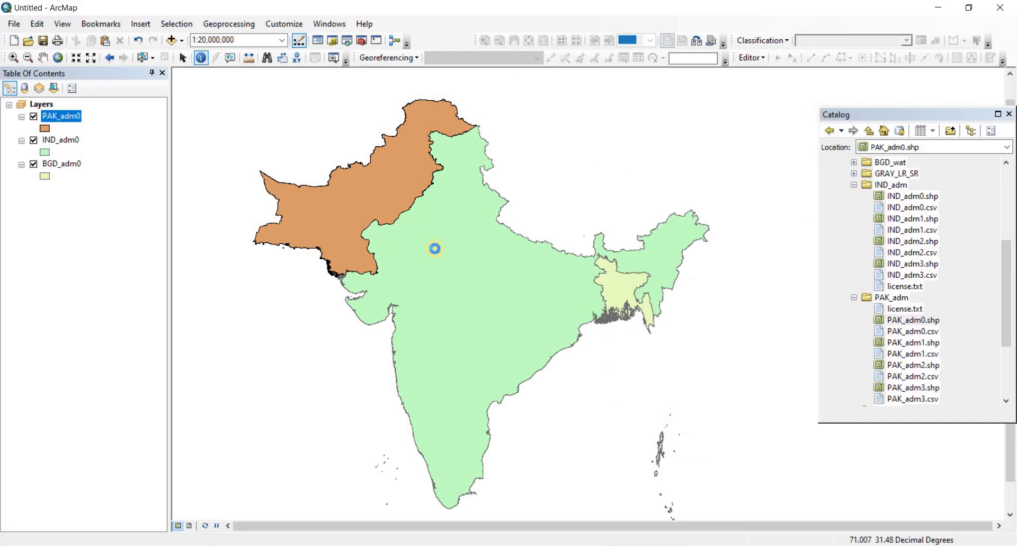
click(468, 244)
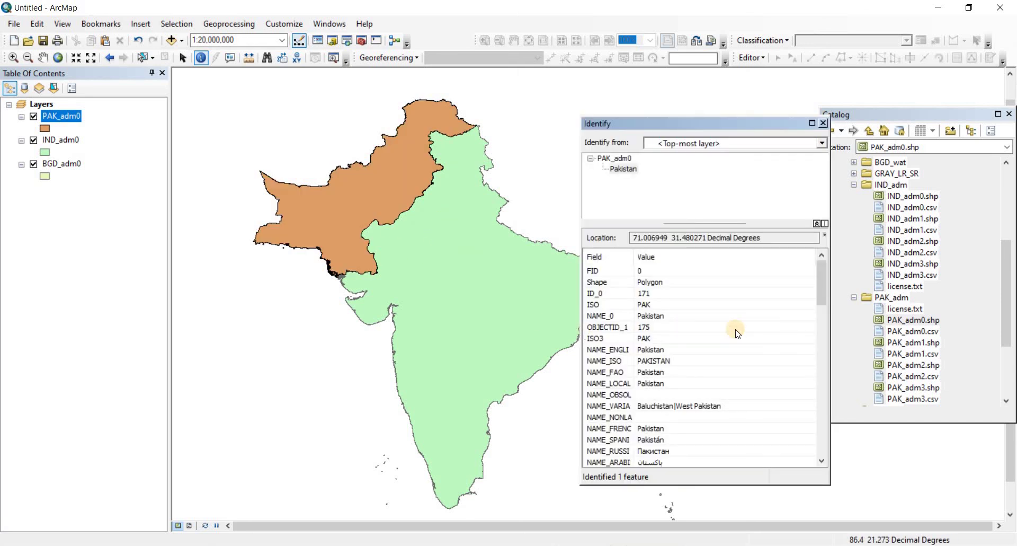
scroll(618, 455, down, 10)
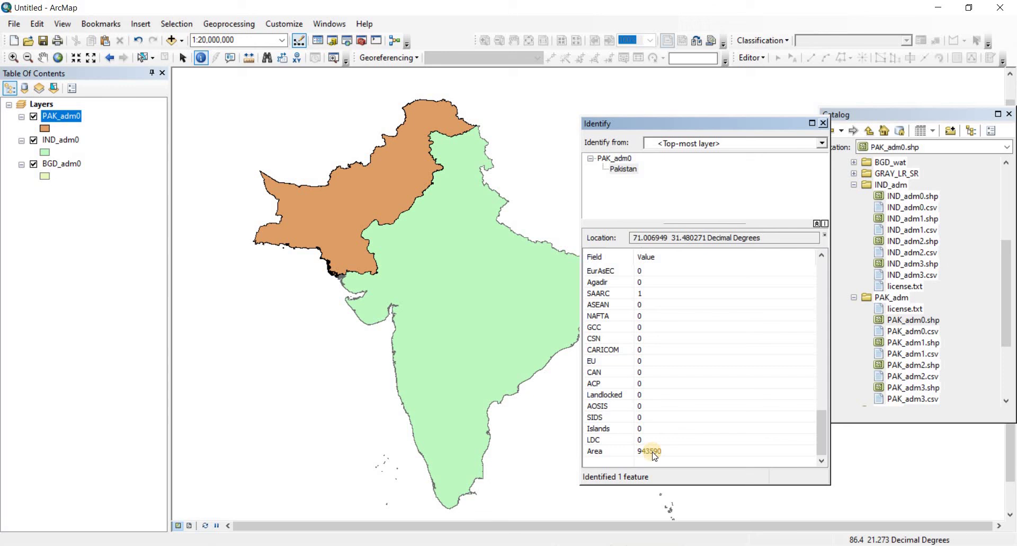
- Close Pakistan's Identify results and open Select By Attributes
click(822, 123)
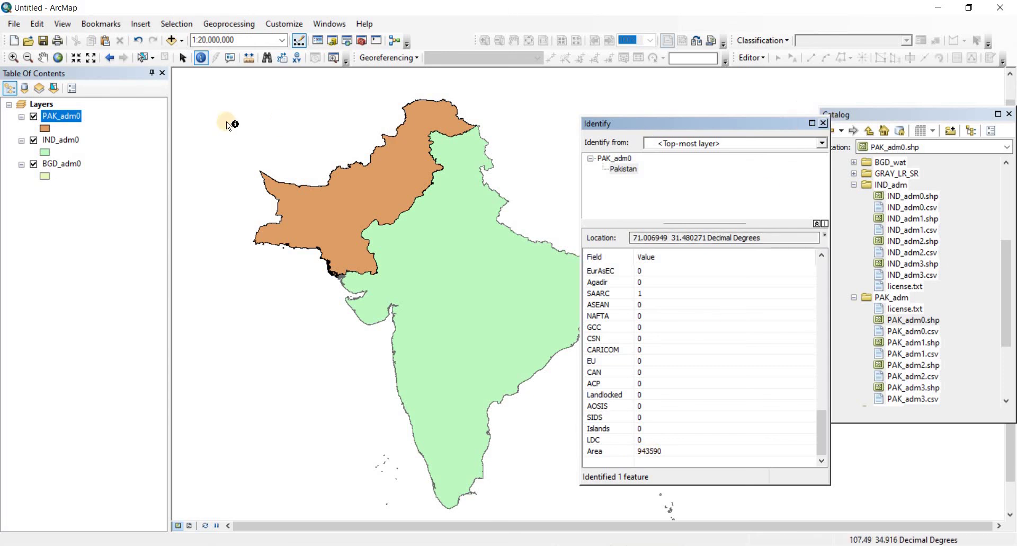
click(187, 61)
click(169, 27)
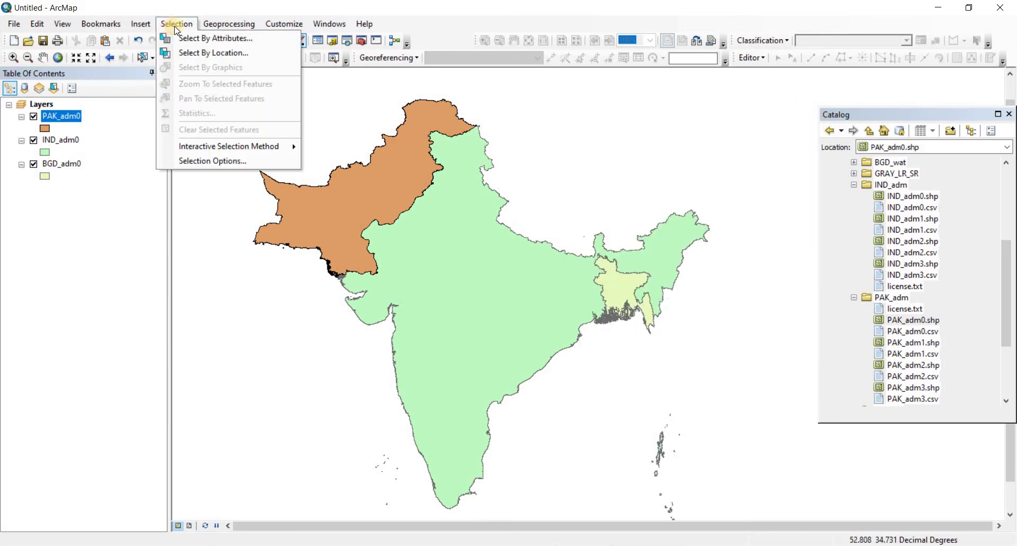
click(241, 38)
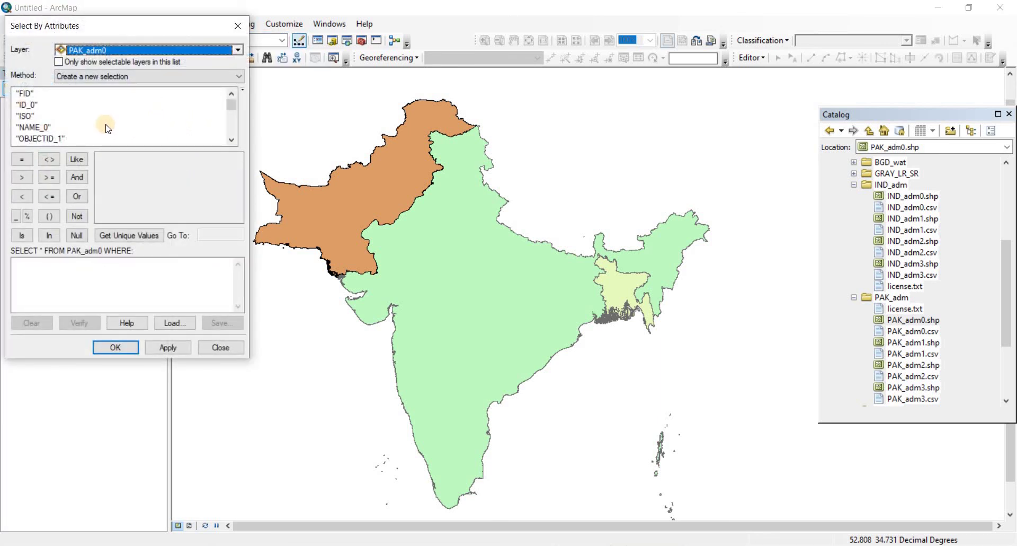
scroll(164, 122, down, 6)
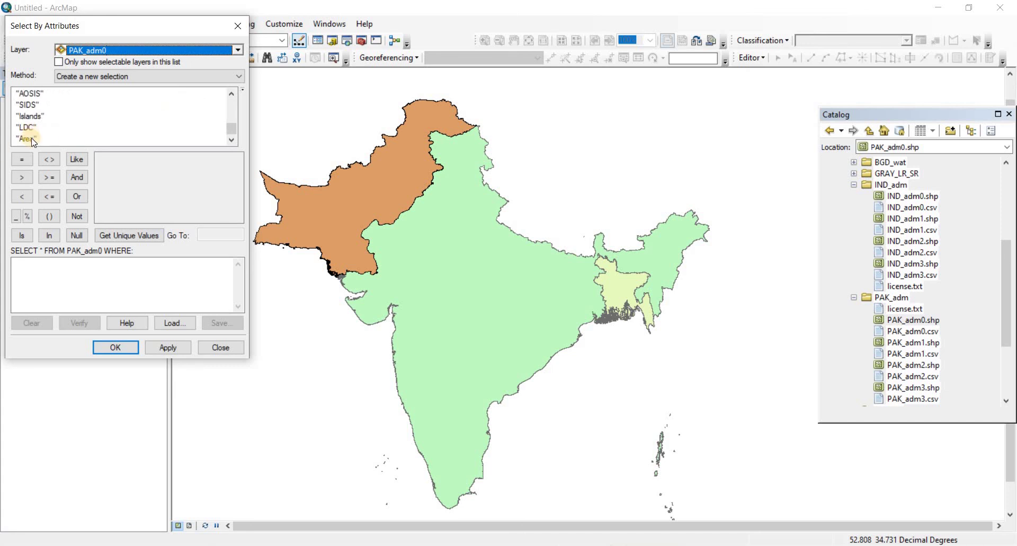
click(48, 138)
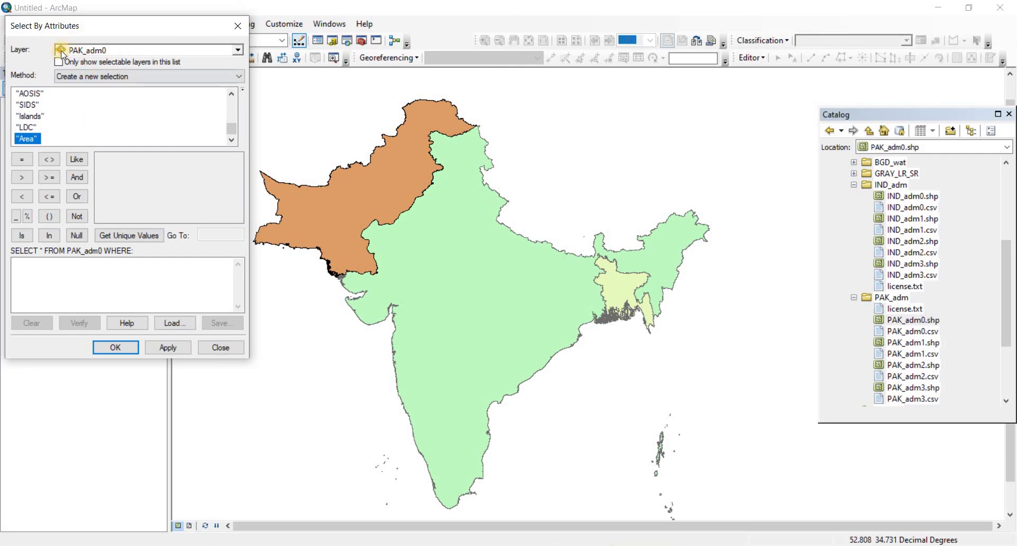
- Build the query "Area" = 3223820 on IND_adm0 and apply it to select India
click(236, 49)
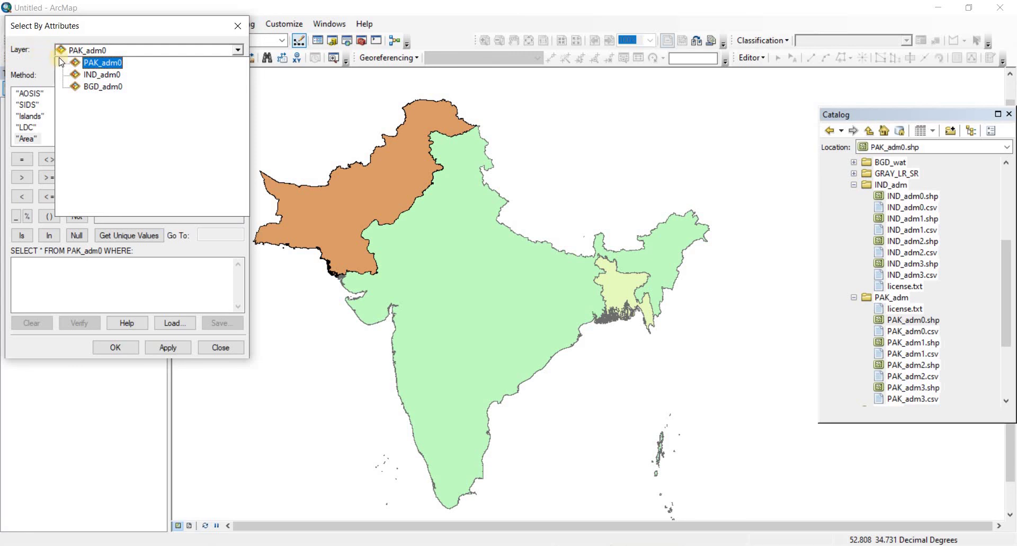
click(103, 75)
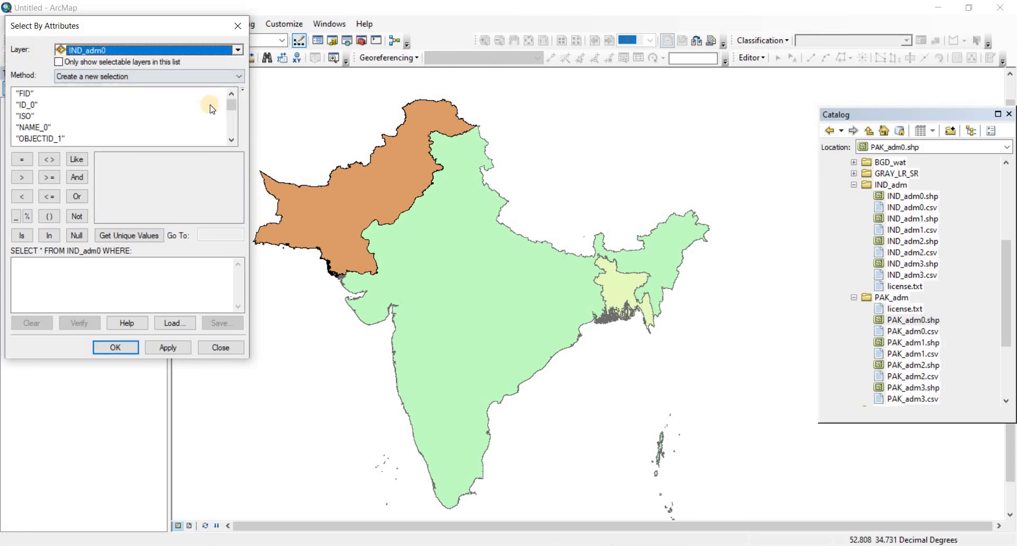
click(231, 141)
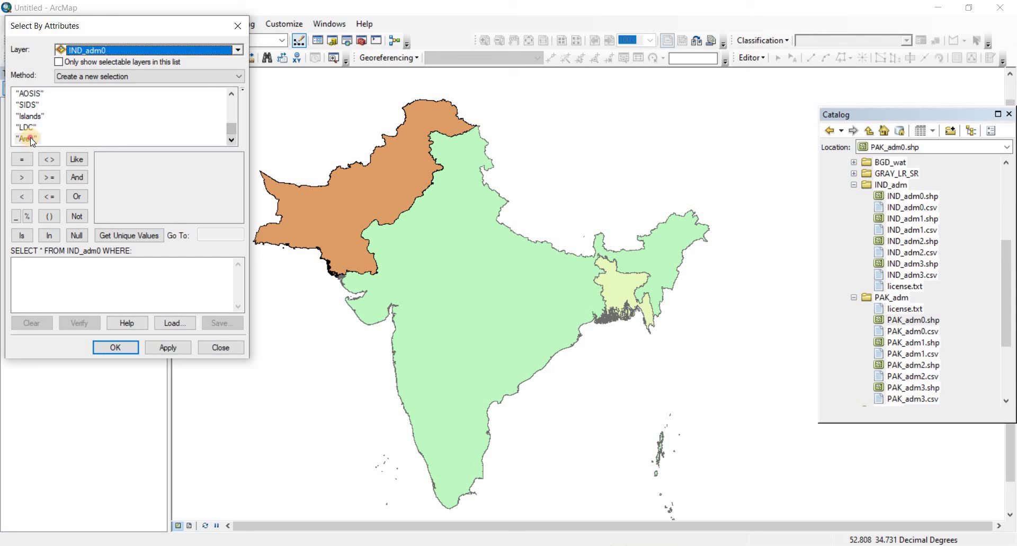
double_click(28, 139)
click(22, 160)
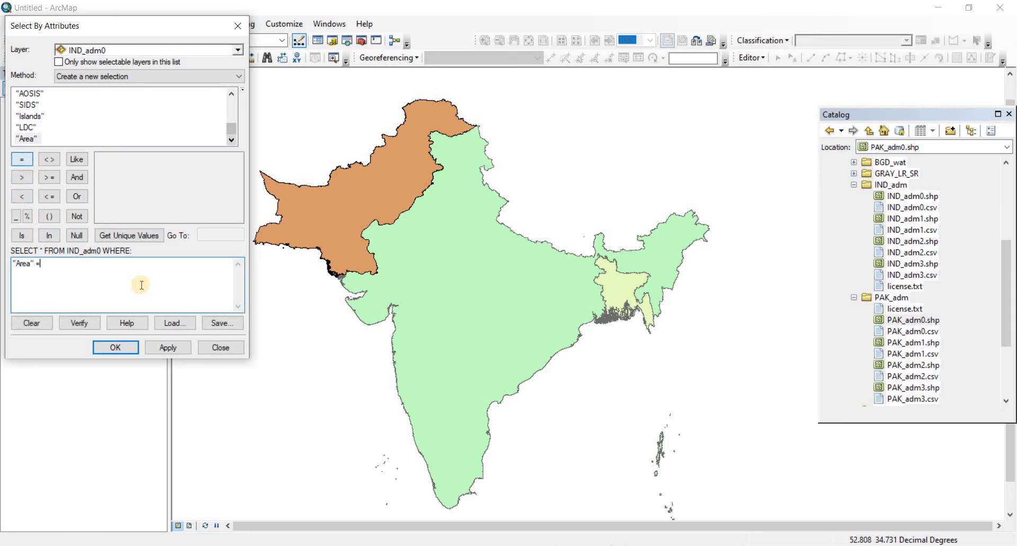
click(129, 236)
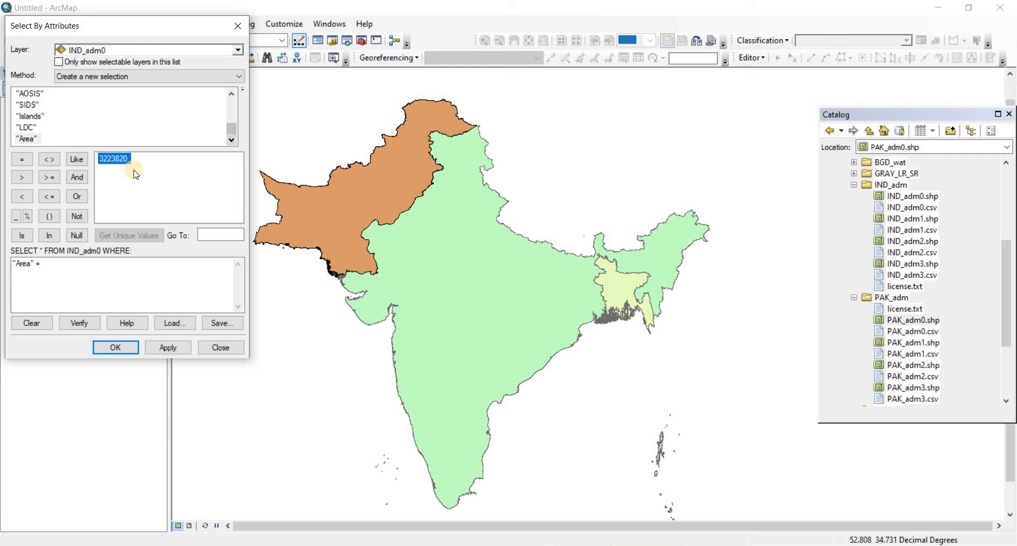
click(127, 202)
double_click(112, 160)
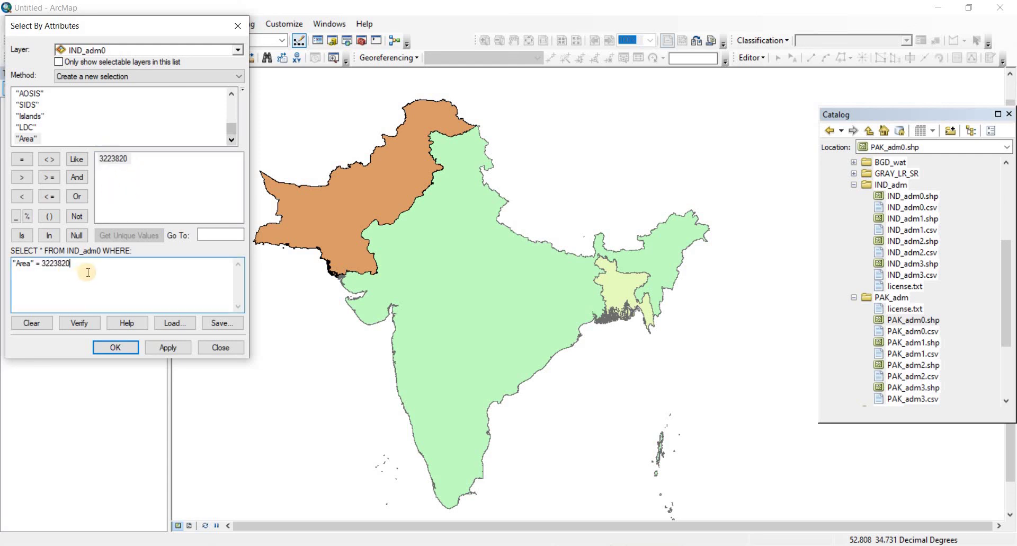
click(165, 351)
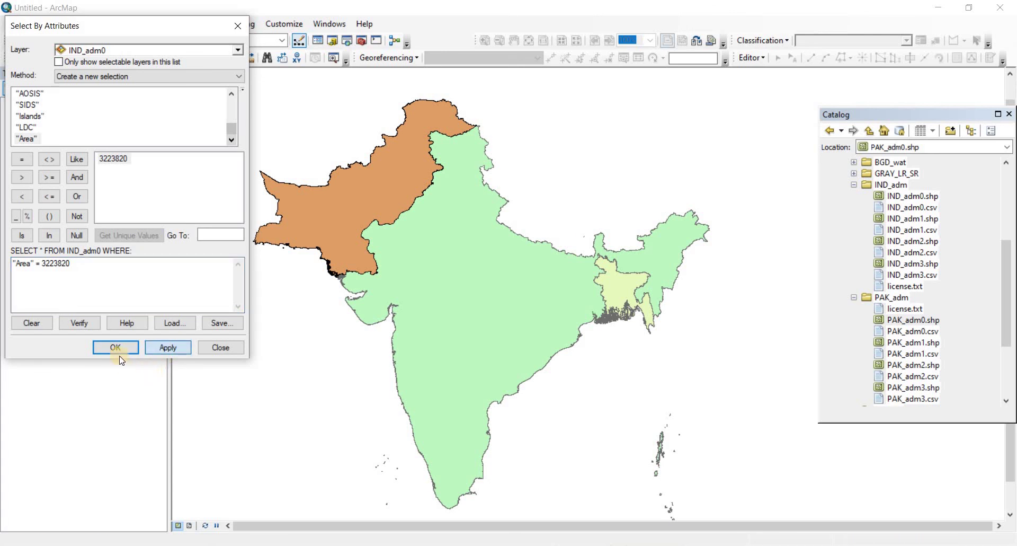
click(220, 347)
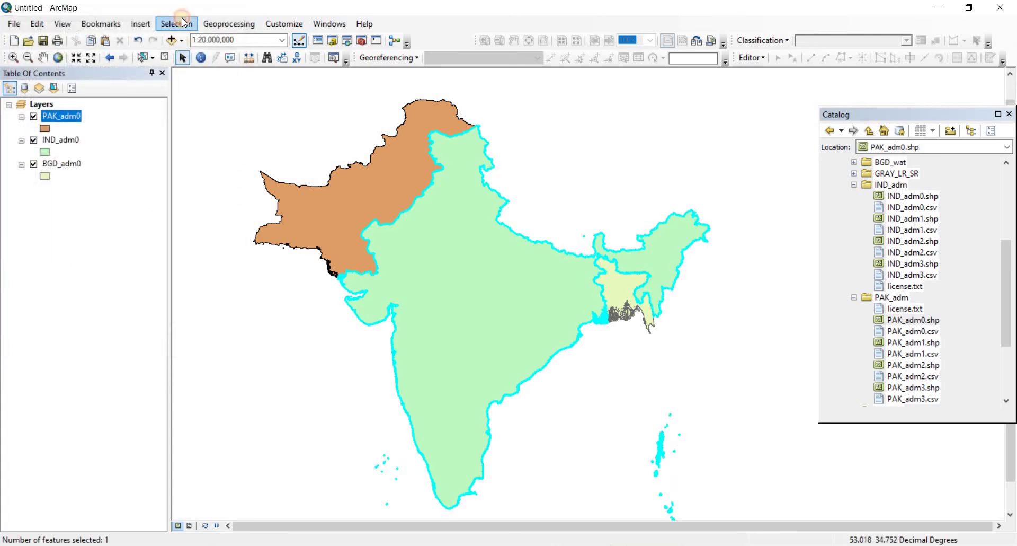
click(177, 24)
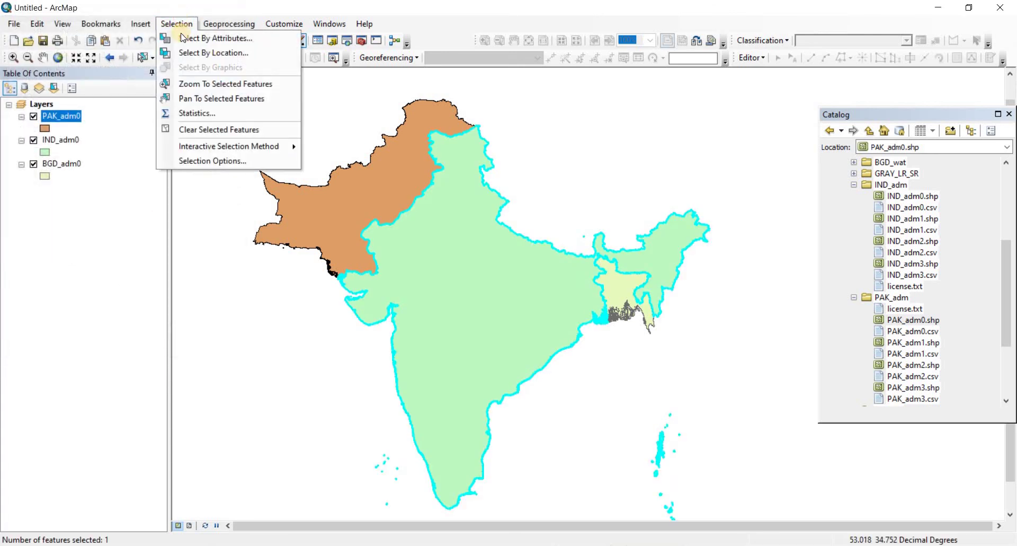
click(427, 242)
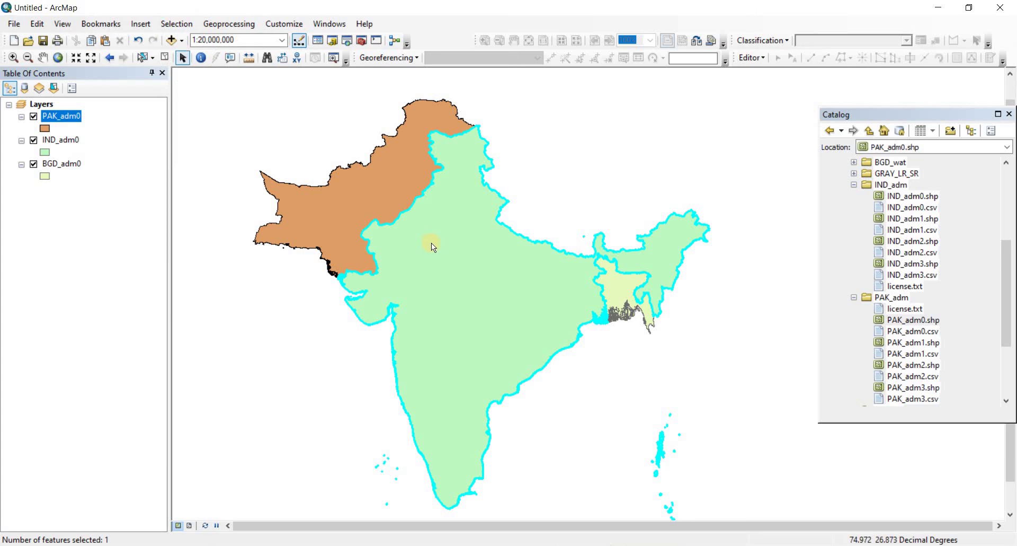